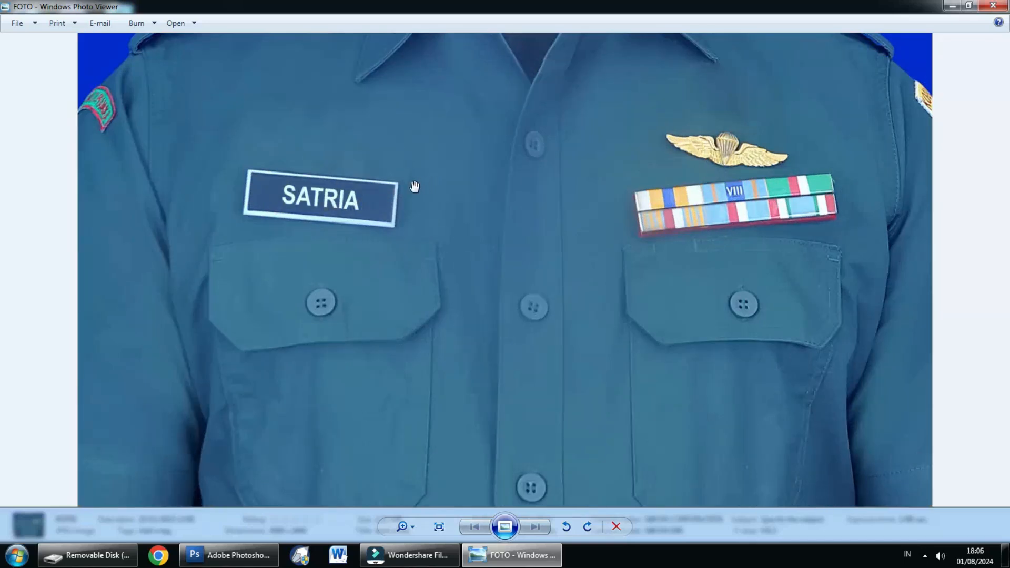
- Examine the tilted name tag, wing badge and ribbon bars on the uniform in the FOTO image, and close the viewer
scroll(363, 179, up, 1)
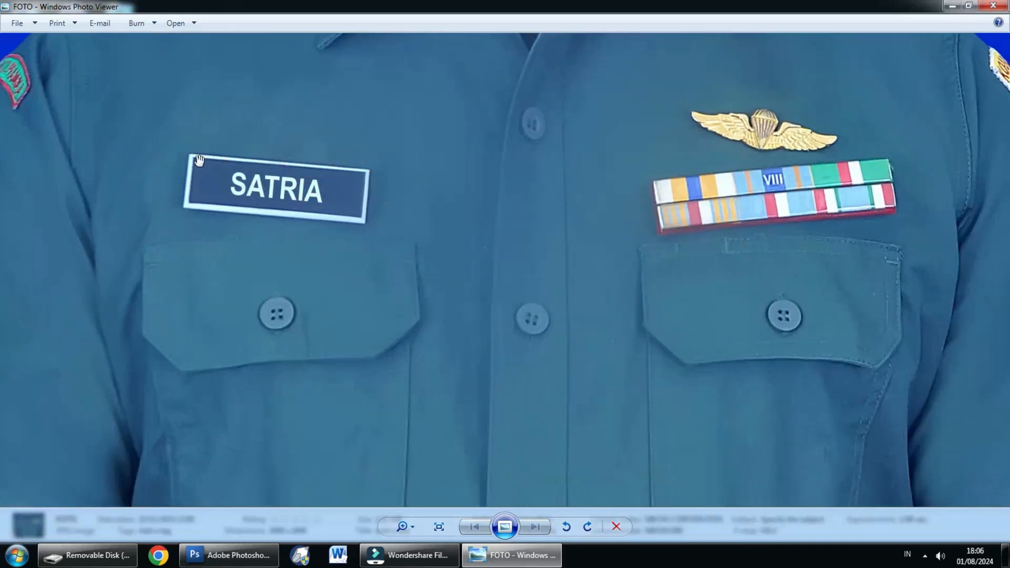
scroll(199, 160, down, 1)
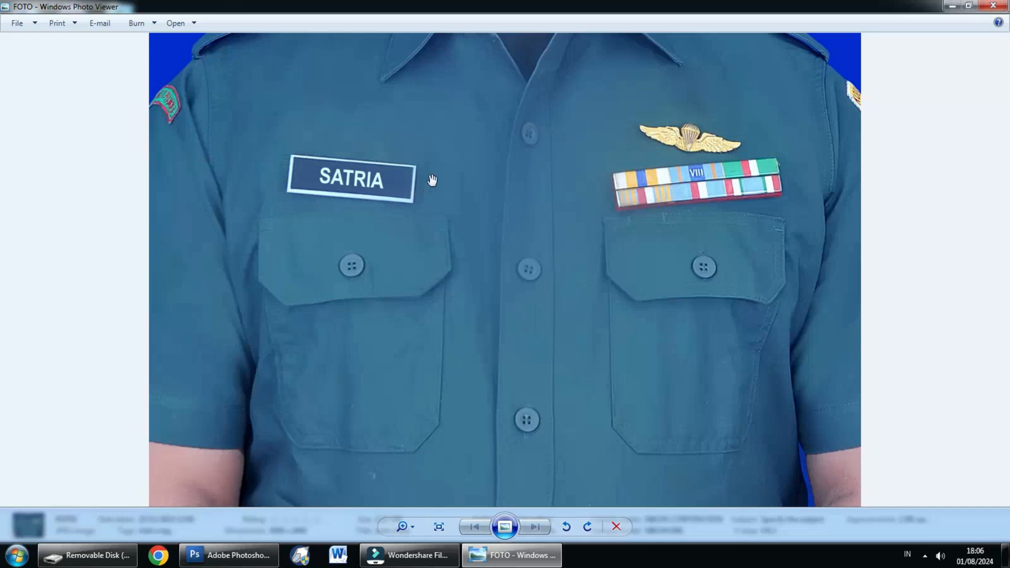
scroll(831, 163, up, 2)
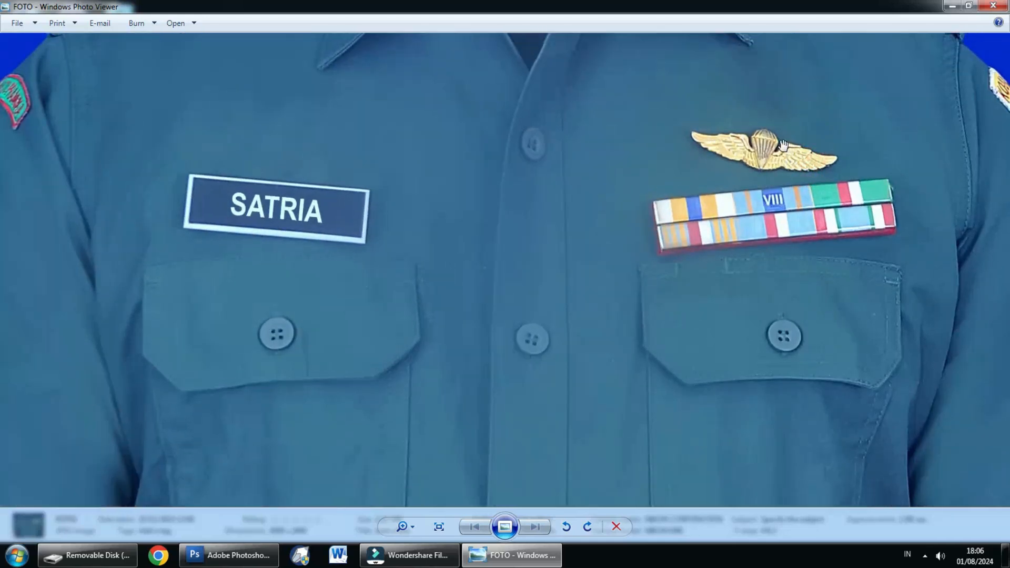
scroll(779, 146, down, 1)
scroll(499, 178, down, 1)
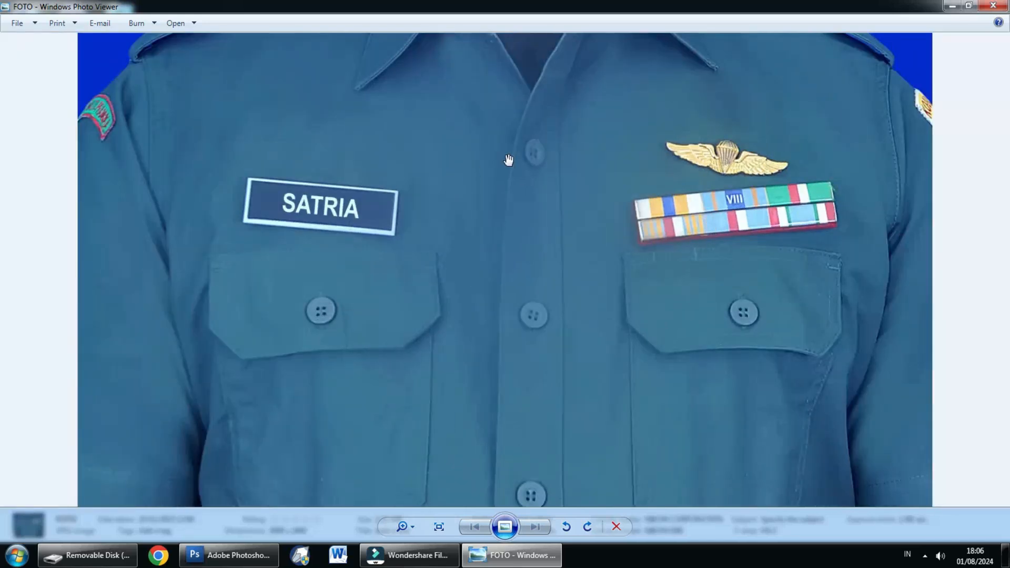
drag(508, 160, 508, 210)
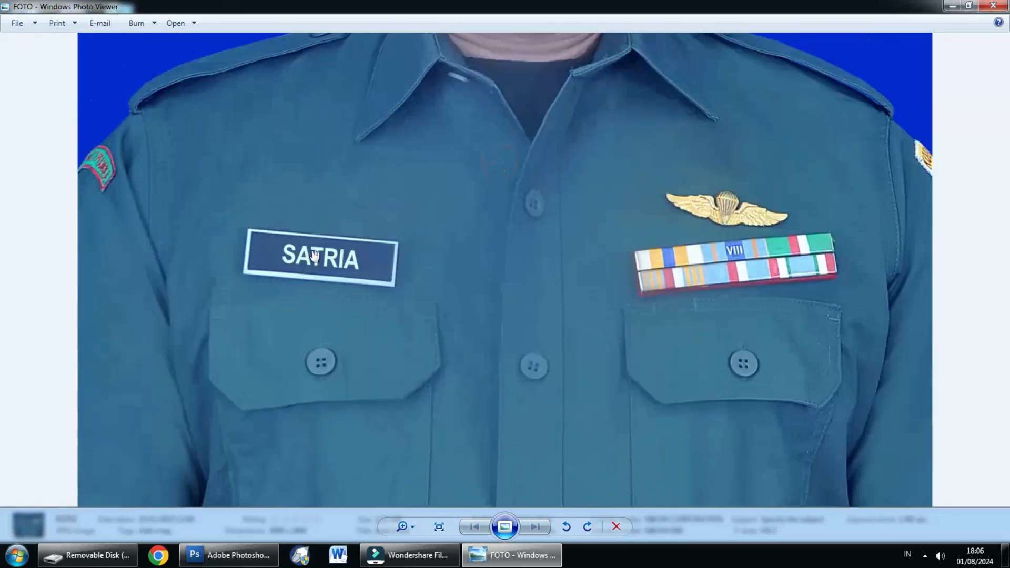
click(1000, 7)
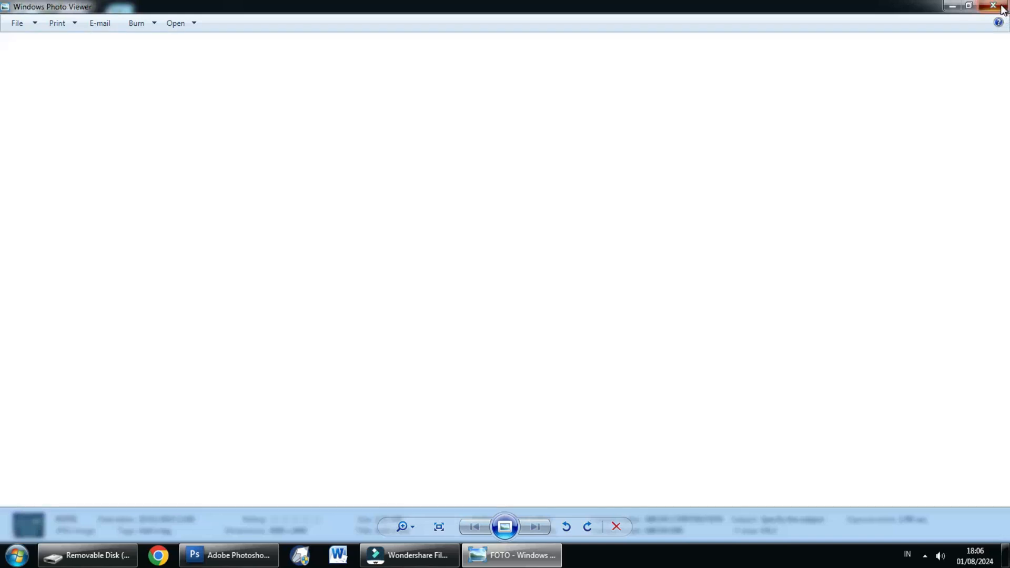
click(721, 150)
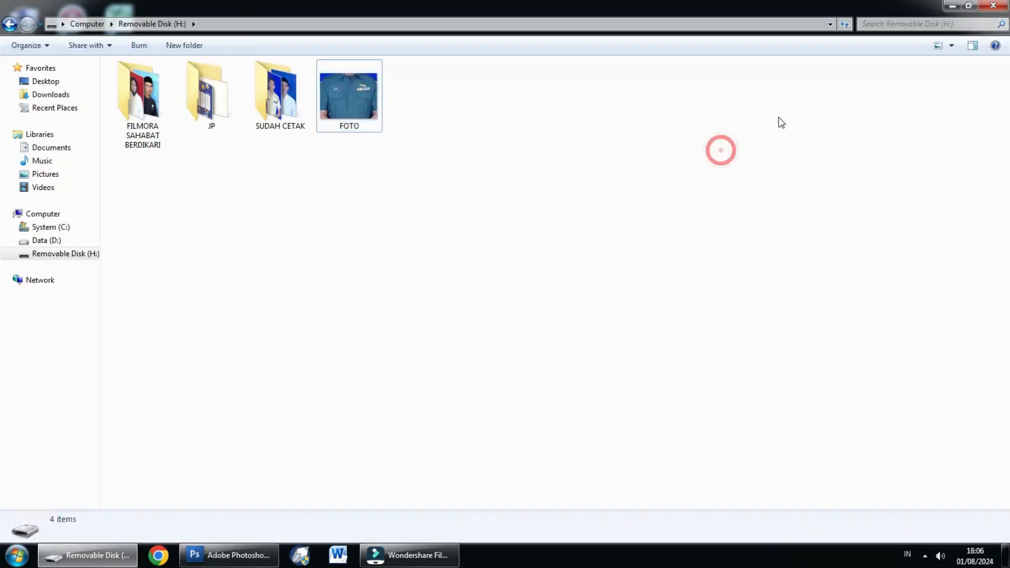
- Switch to Photoshop and open the FOTO image from the removable disk there
click(953, 7)
click(233, 555)
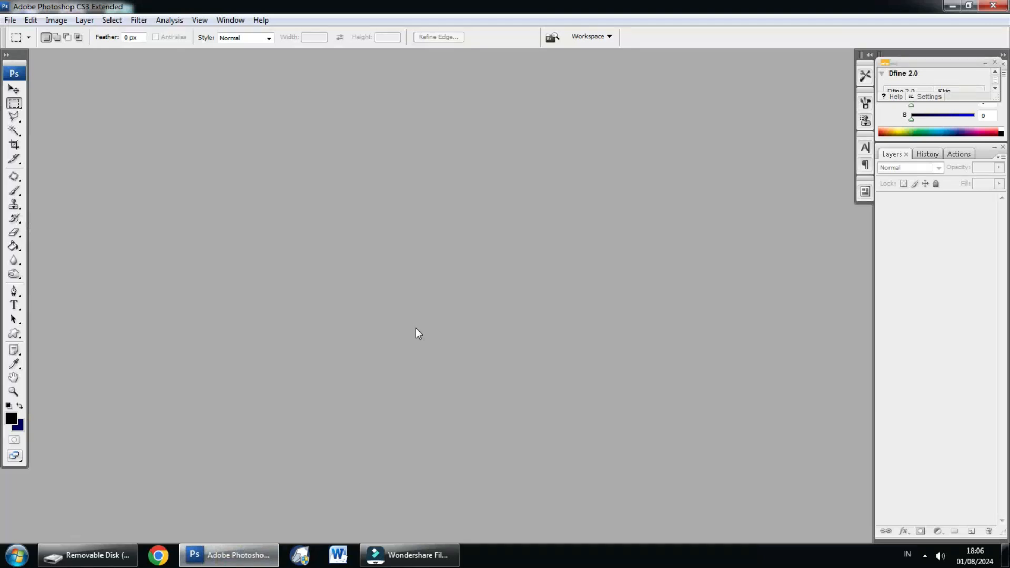
click(14, 89)
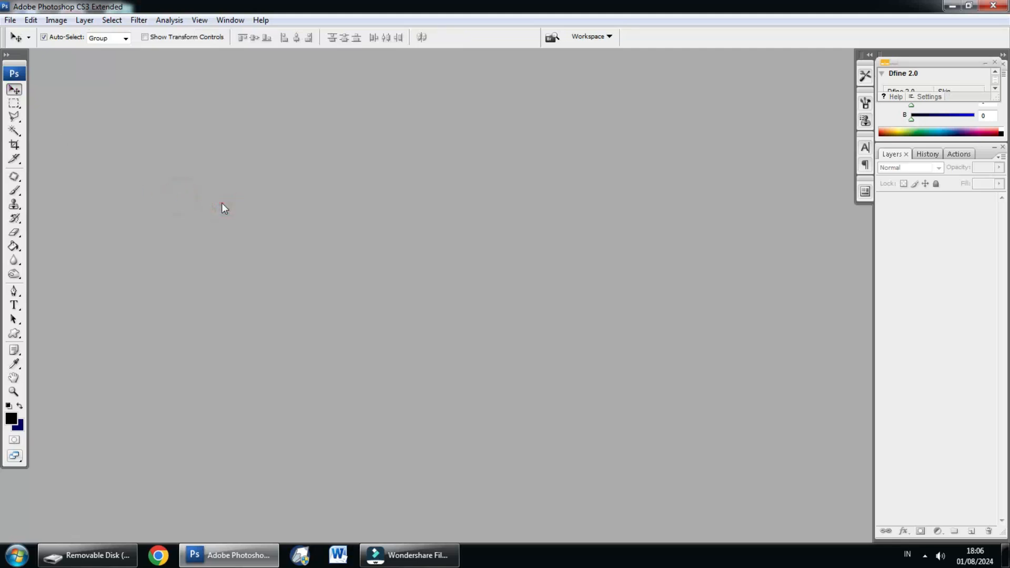
click(88, 555)
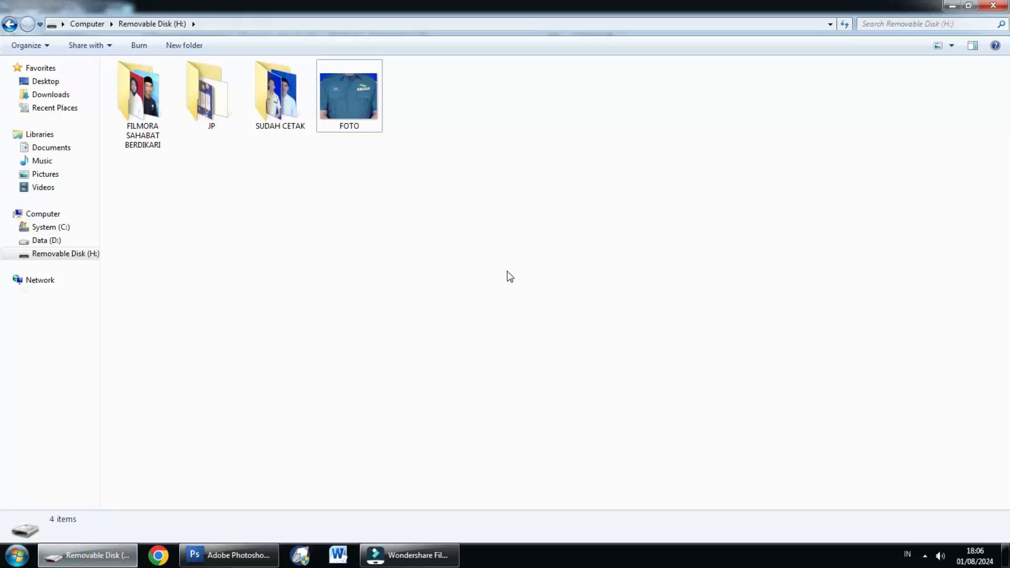
drag(356, 126, 239, 403)
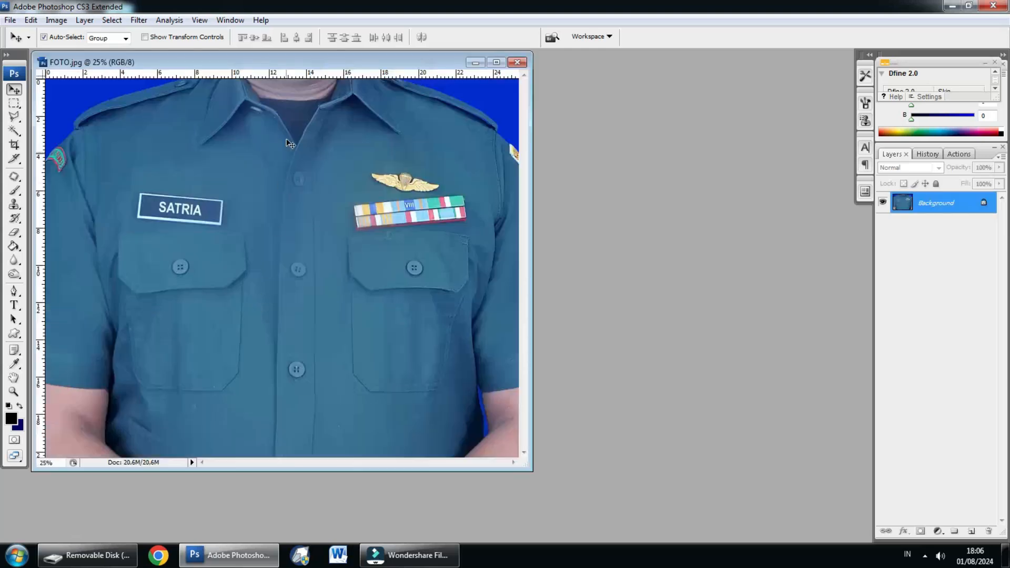
- Display the FOTO.jpg document in full screen mode with the menu bar
drag(299, 63, 345, 82)
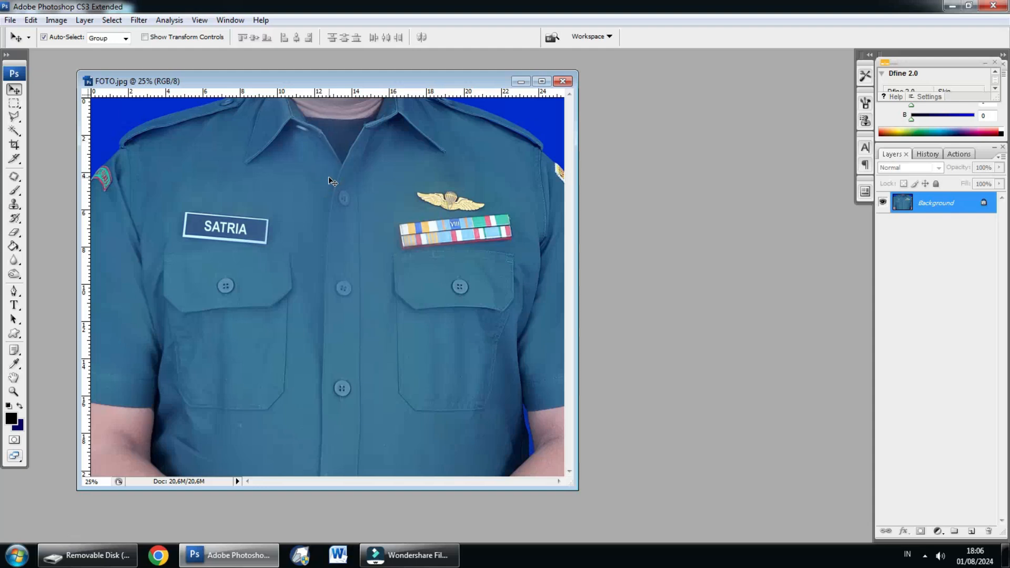
key(f)
drag(535, 213, 474, 196)
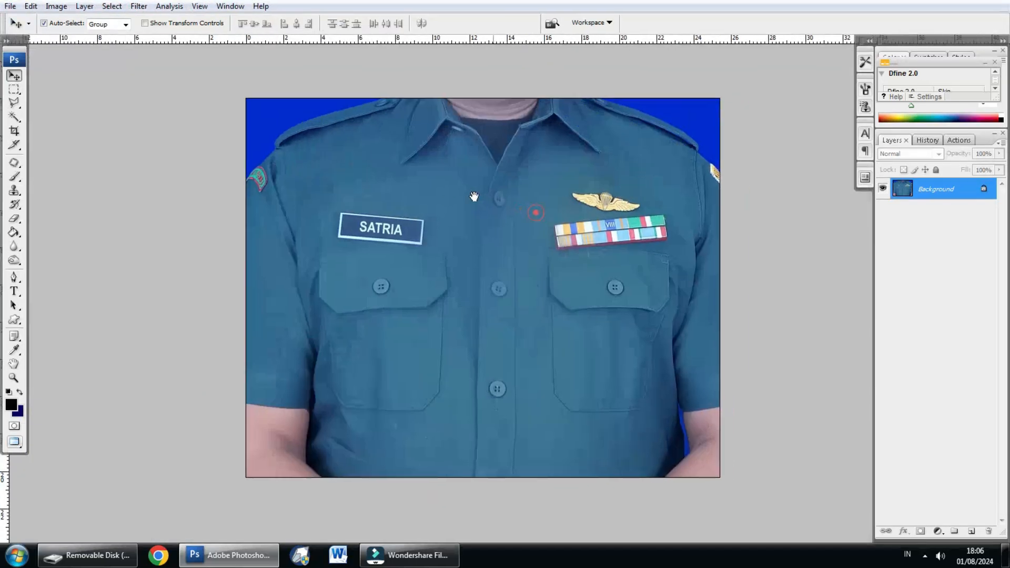
- Examine the tilt of the name tag, the wing badge and the ribbon bars on the uniform up close
ctrl+click(429, 196)
ctrl+click(334, 199)
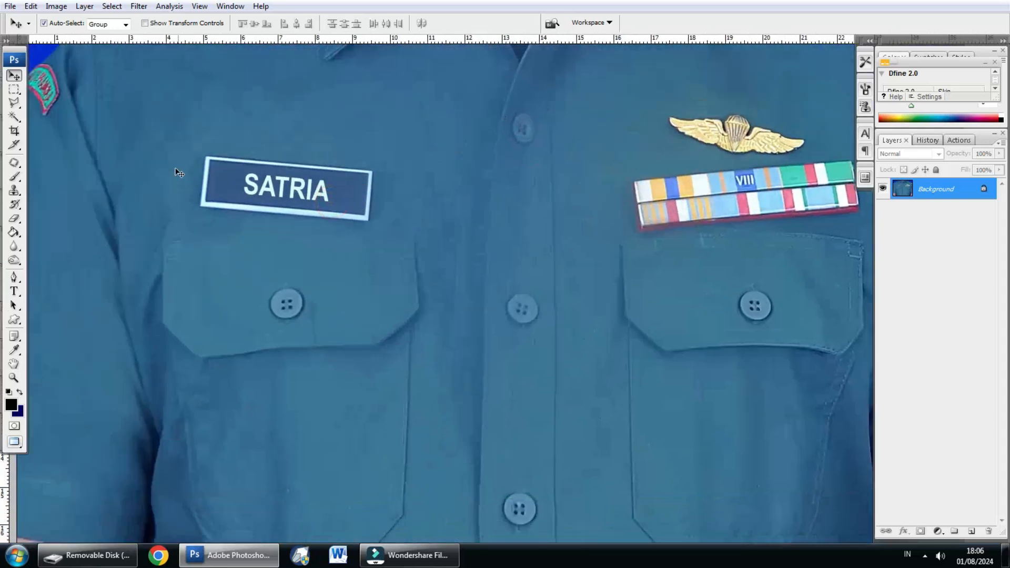
drag(402, 188, 131, 238)
drag(430, 198, 212, 217)
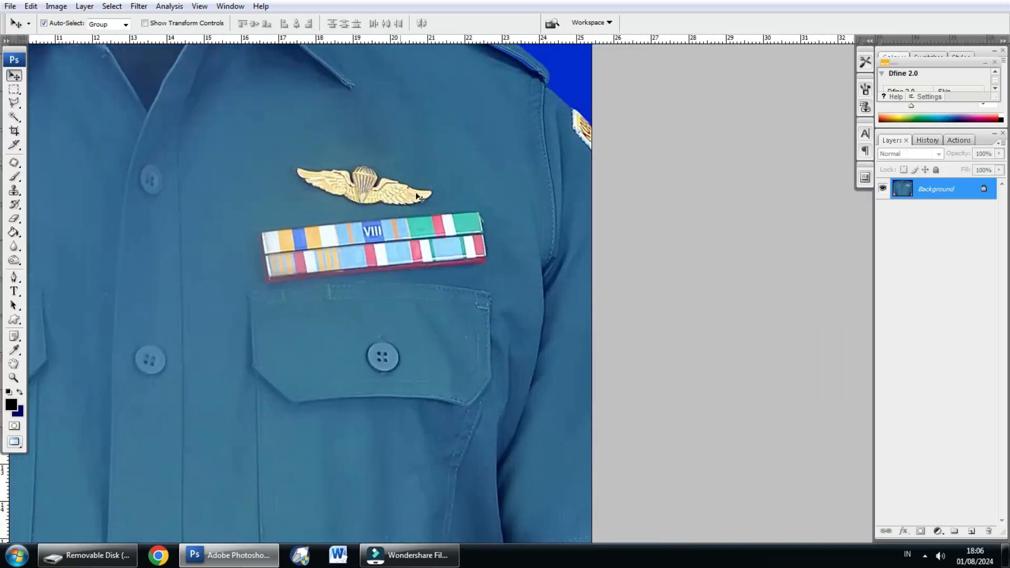
drag(303, 244, 328, 228)
alt+click(343, 229)
drag(429, 187, 485, 177)
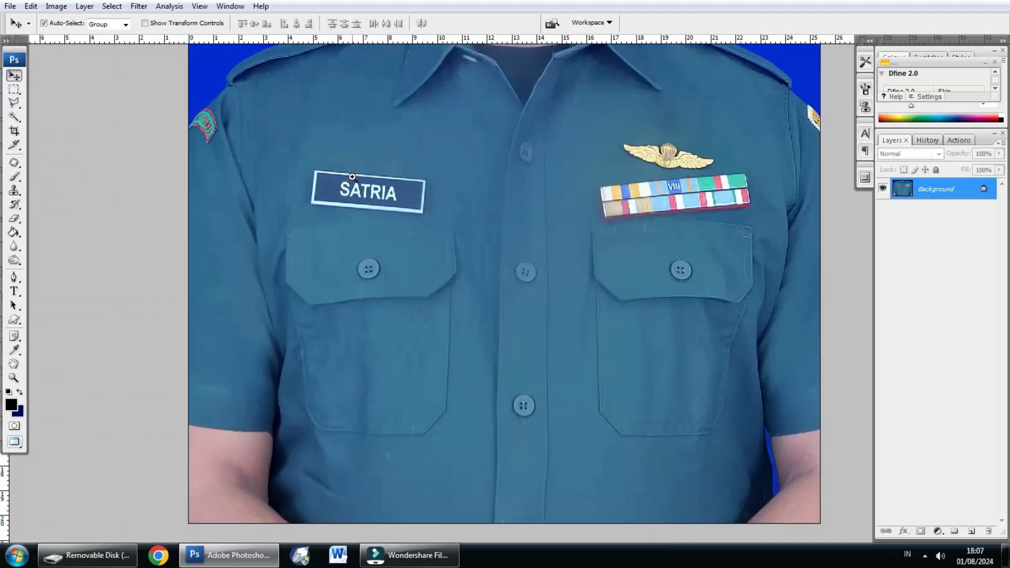
ctrl+click(342, 172)
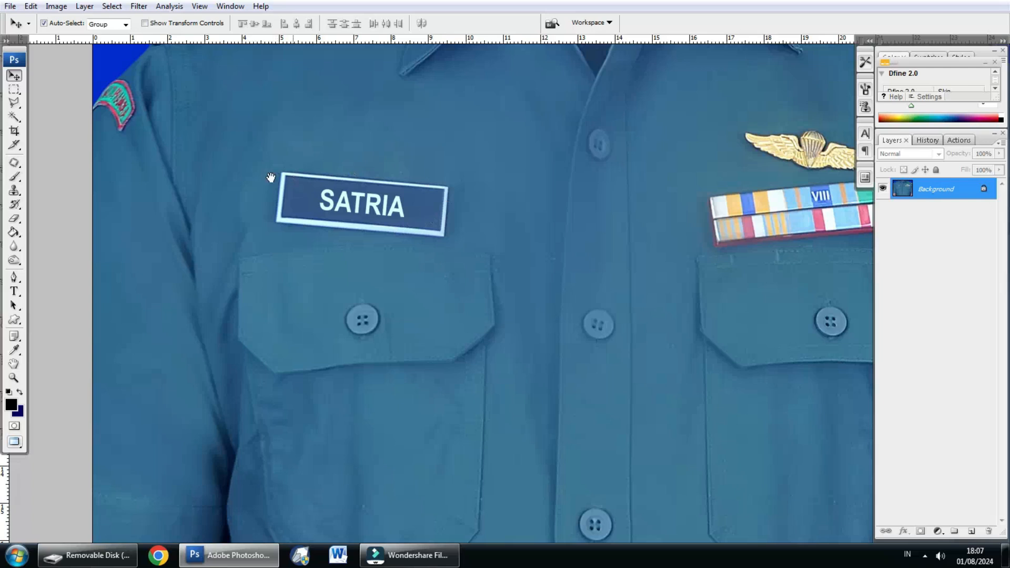
drag(270, 175, 233, 178)
drag(362, 155, 363, 181)
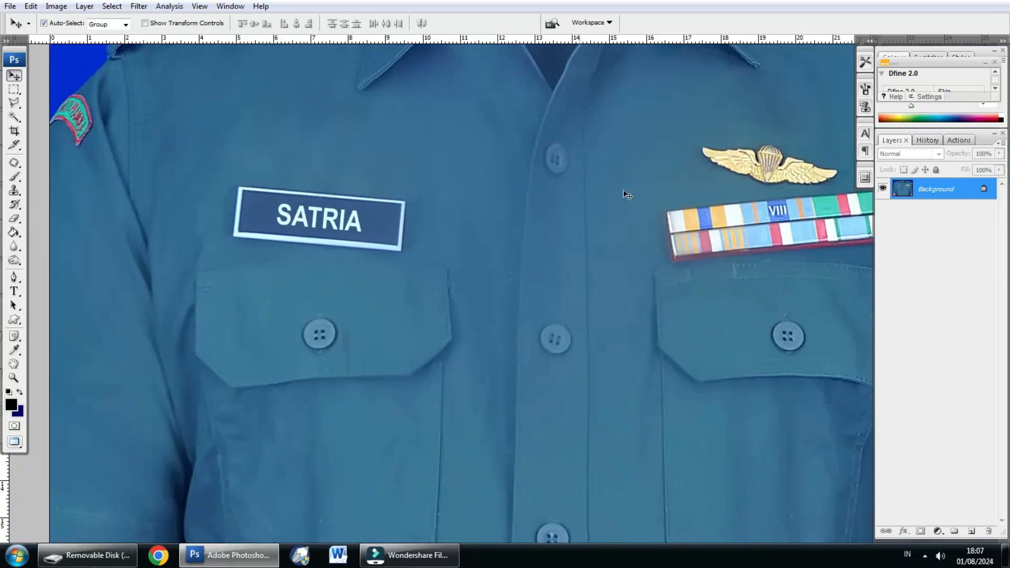
- Check that the Layers panel is turned on in the list of windows
click(890, 142)
click(890, 143)
drag(247, 134, 246, 154)
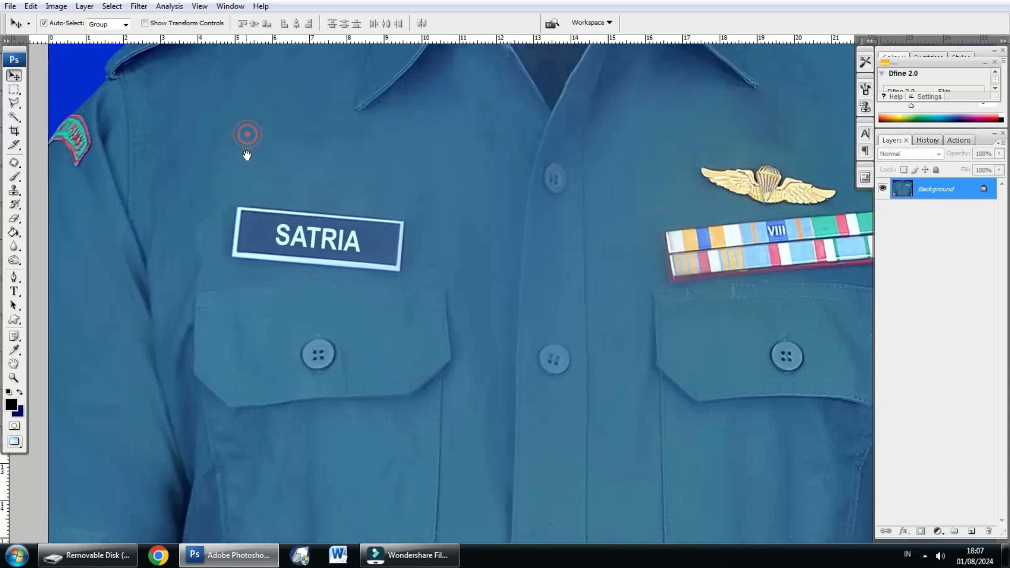
click(231, 7)
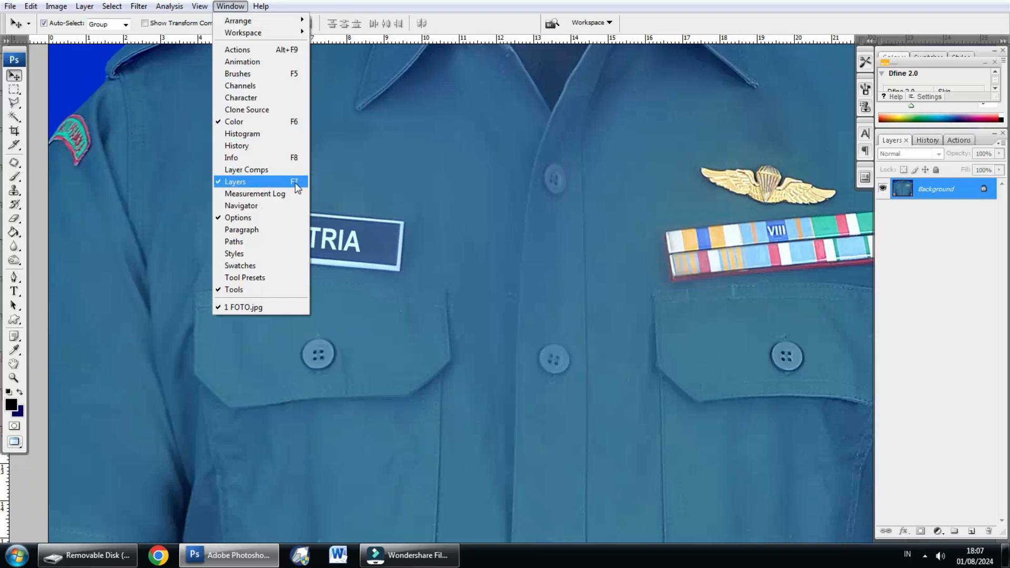
click(903, 233)
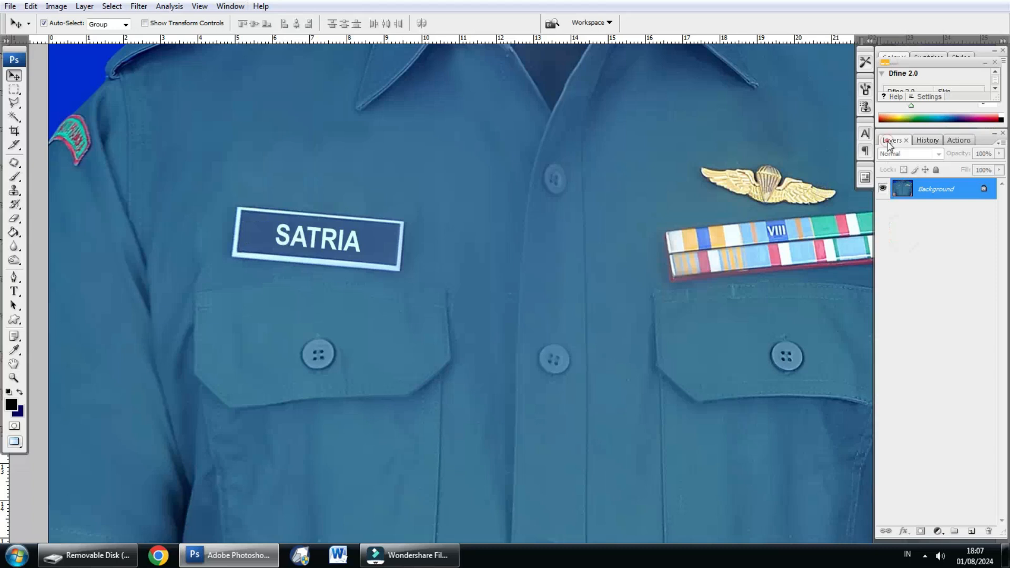
drag(375, 183, 379, 173)
drag(319, 185, 335, 169)
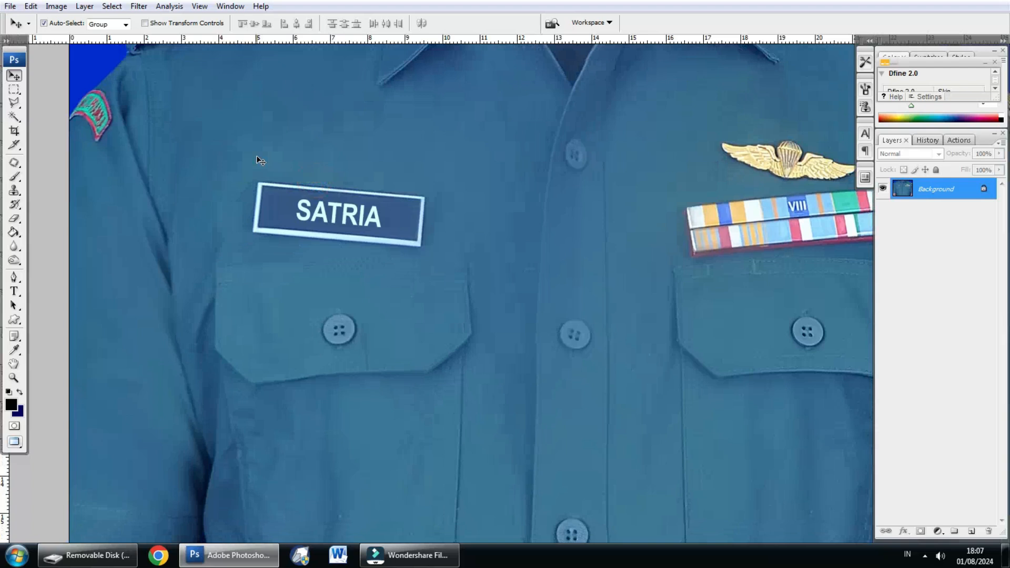
- Outline the name tag with the Polygonal Lasso, leaving a margin of shirt fabric around it
click(18, 104)
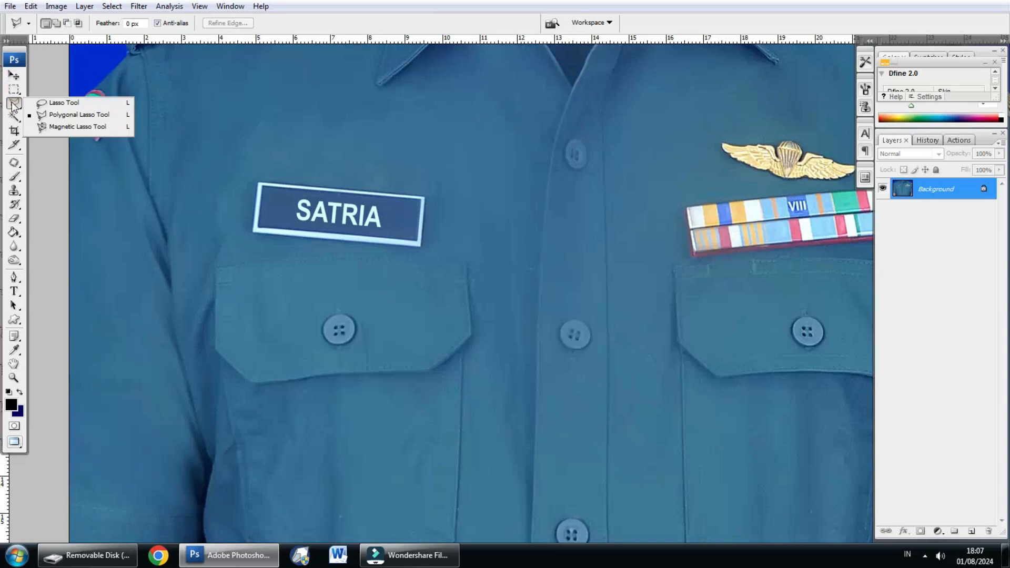
click(75, 119)
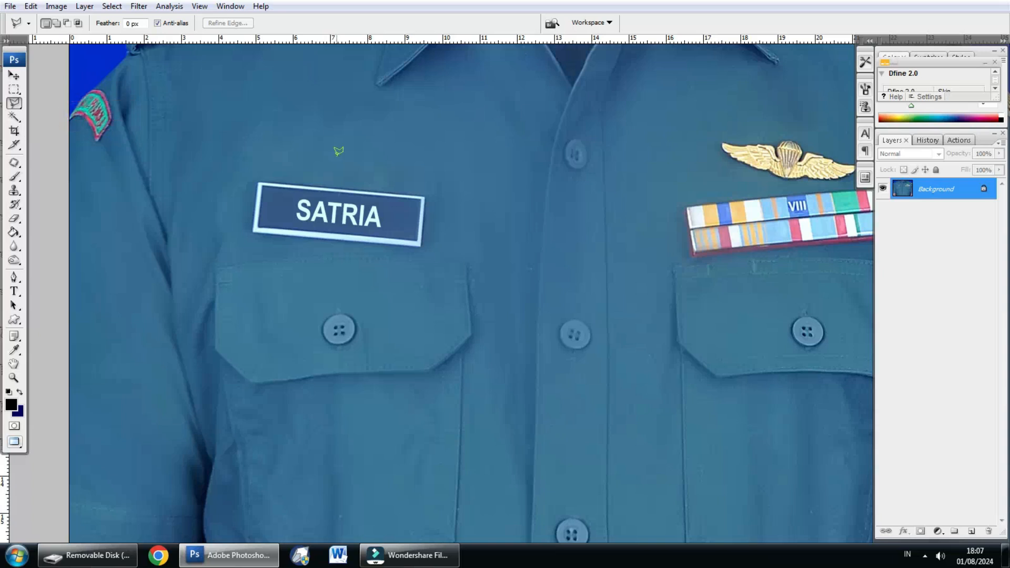
mouse_move(338, 149)
mouse_down()
mouse_move(353, 131)
mouse_move(322, 149)
mouse_up()
scroll(323, 156, up, 1)
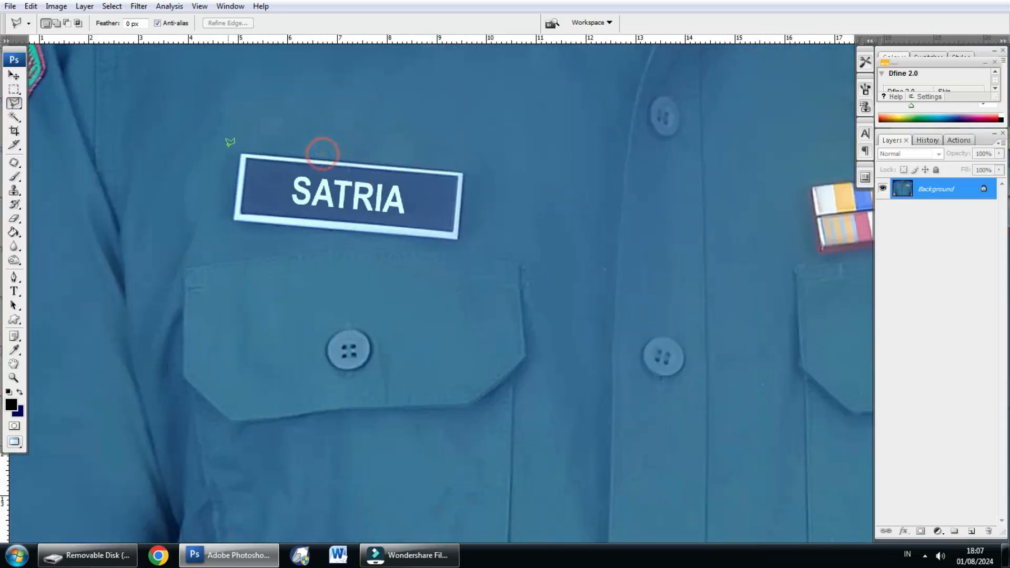
click(218, 135)
click(196, 216)
click(197, 238)
click(223, 251)
click(263, 243)
click(332, 242)
click(401, 250)
click(479, 252)
click(497, 227)
click(506, 182)
click(499, 169)
click(468, 153)
click(421, 141)
click(365, 129)
click(303, 125)
click(268, 124)
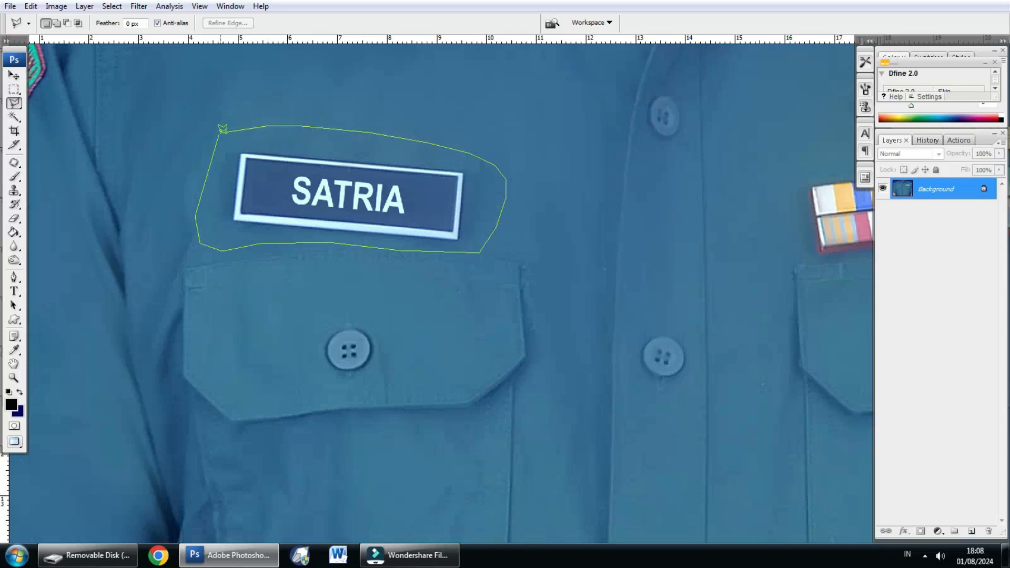
click(223, 128)
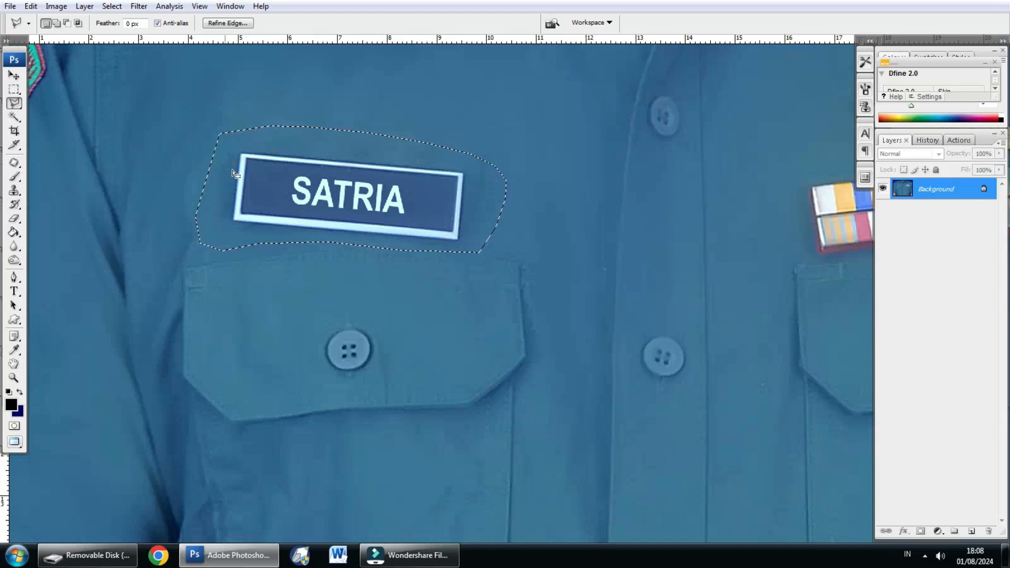
- Copy the selected name tag area onto a new layer
key(ctrl+minus)
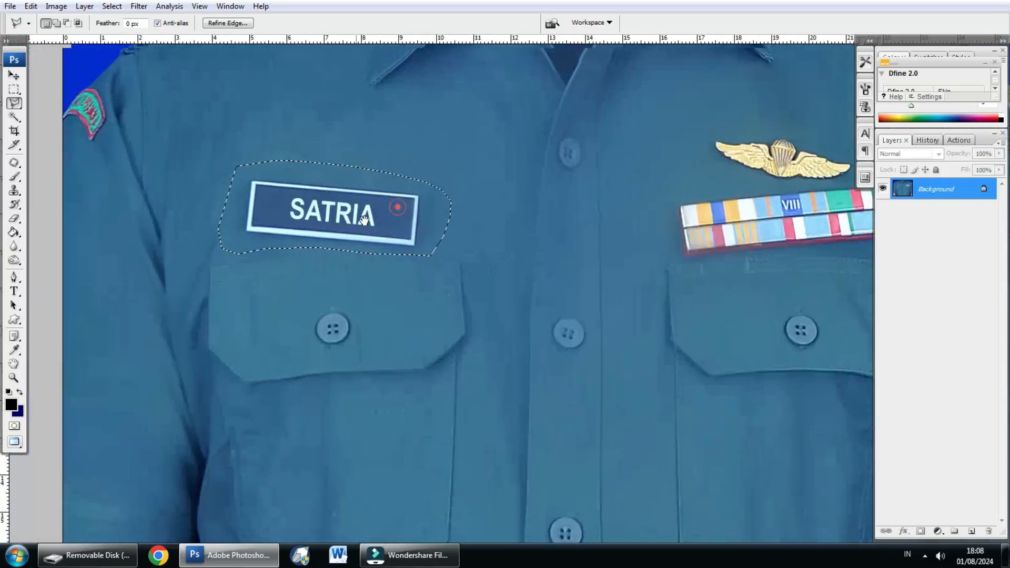
right_click(311, 185)
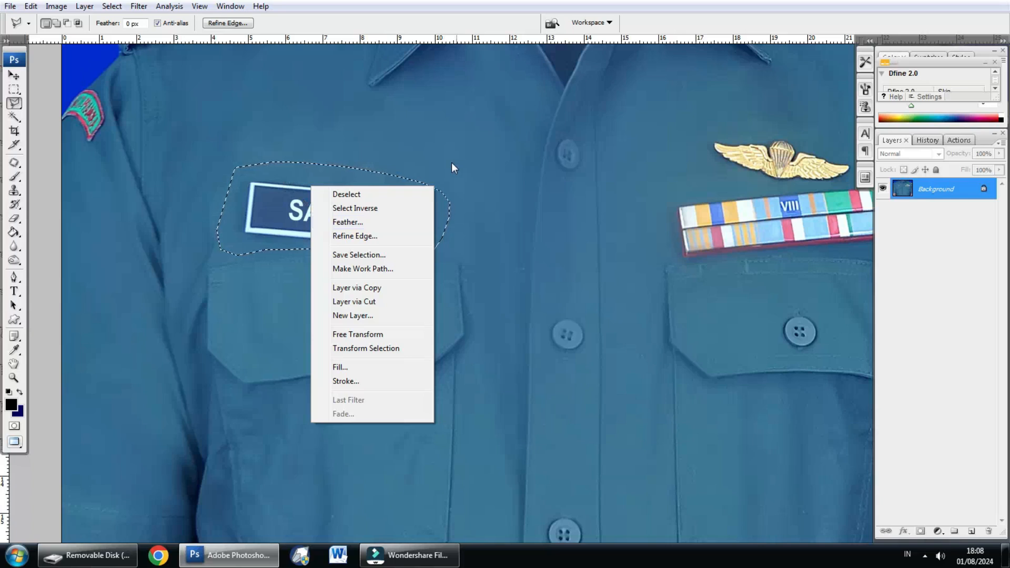
click(368, 143)
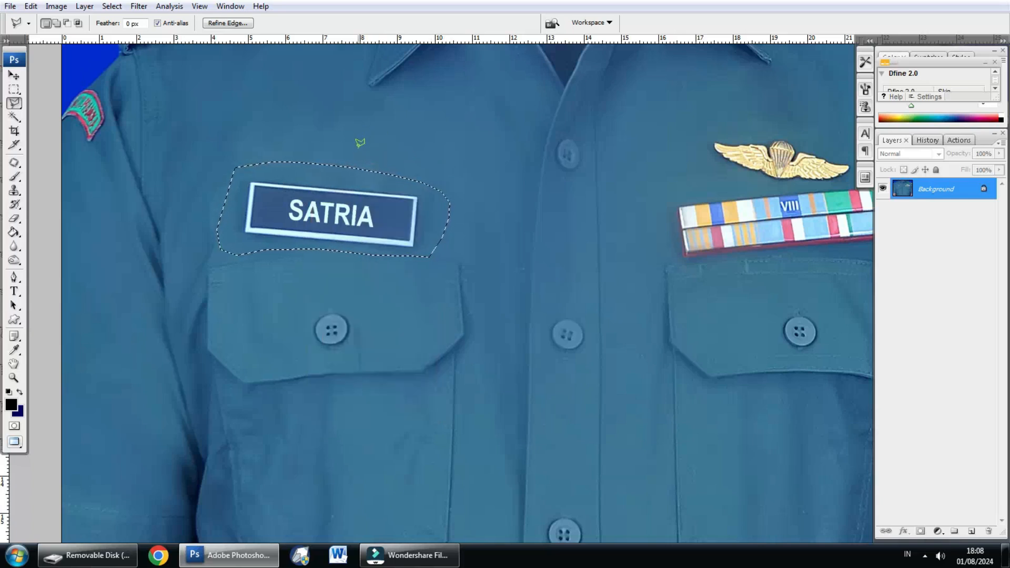
key(ctrl+j)
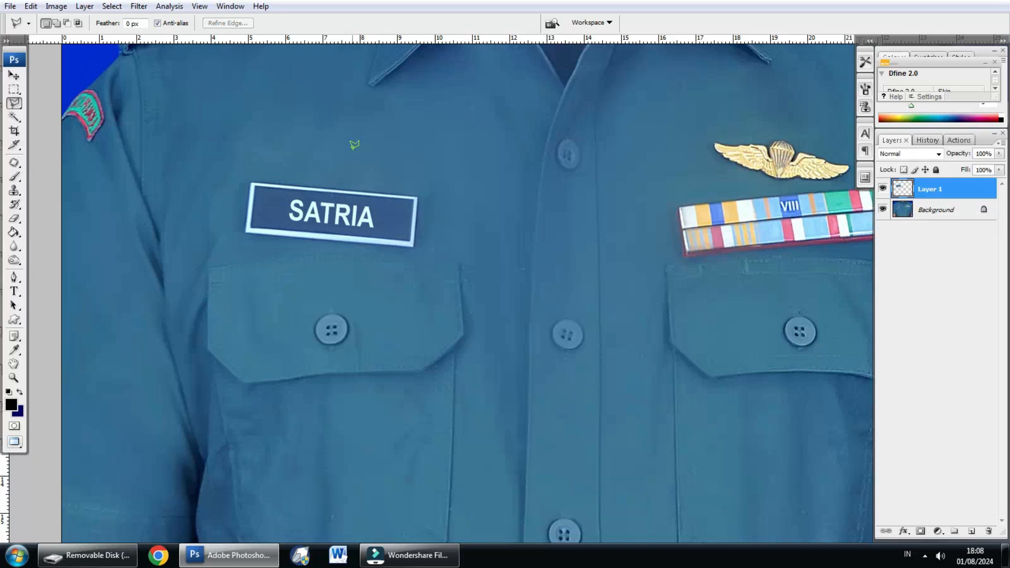
- Rotate the copied name tag layer counterclockwise with Free Transform until the tag is level, and apply the transformation
click(15, 76)
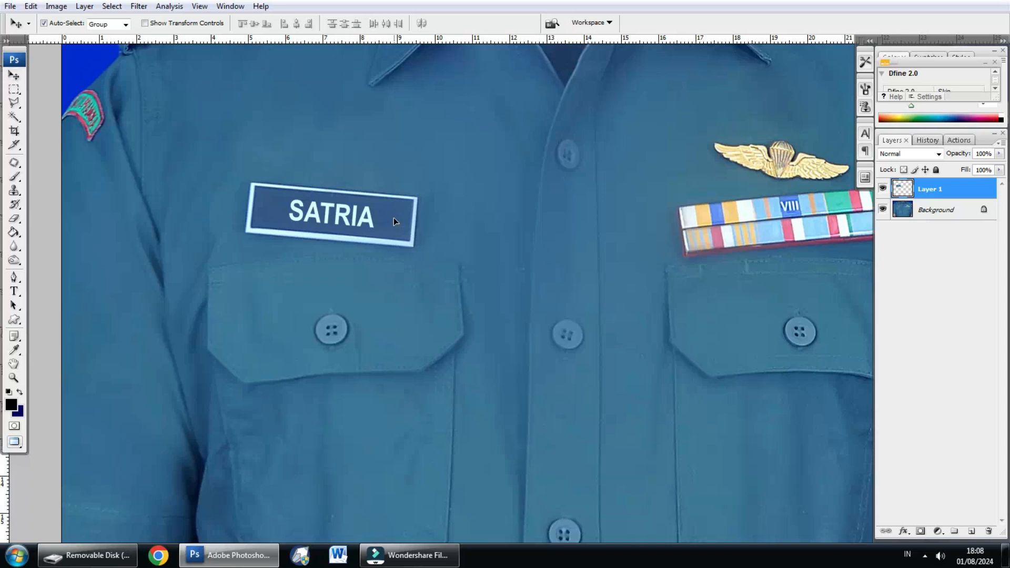
key(ctrl+t)
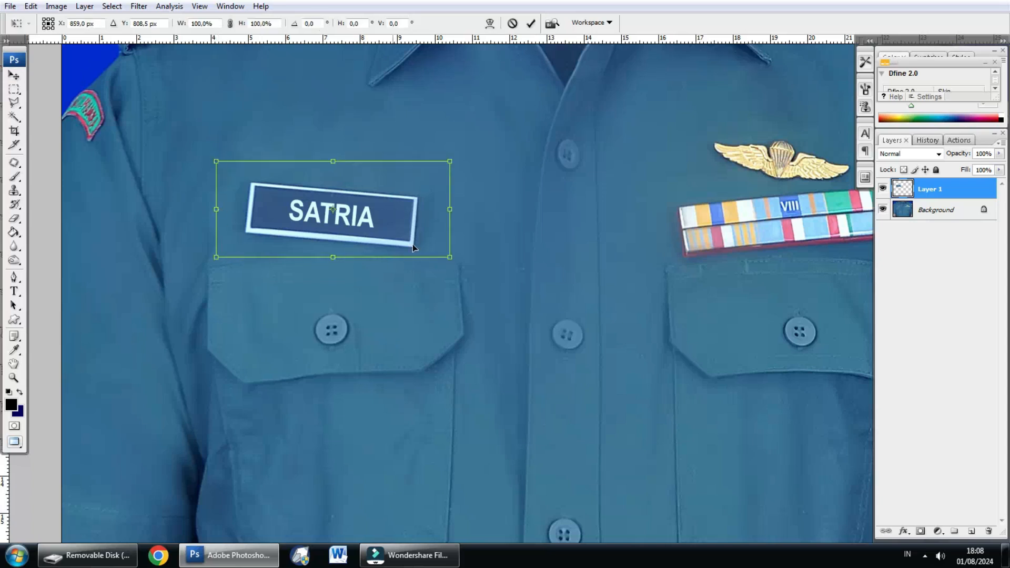
click(469, 162)
drag(466, 153, 469, 147)
key(Return)
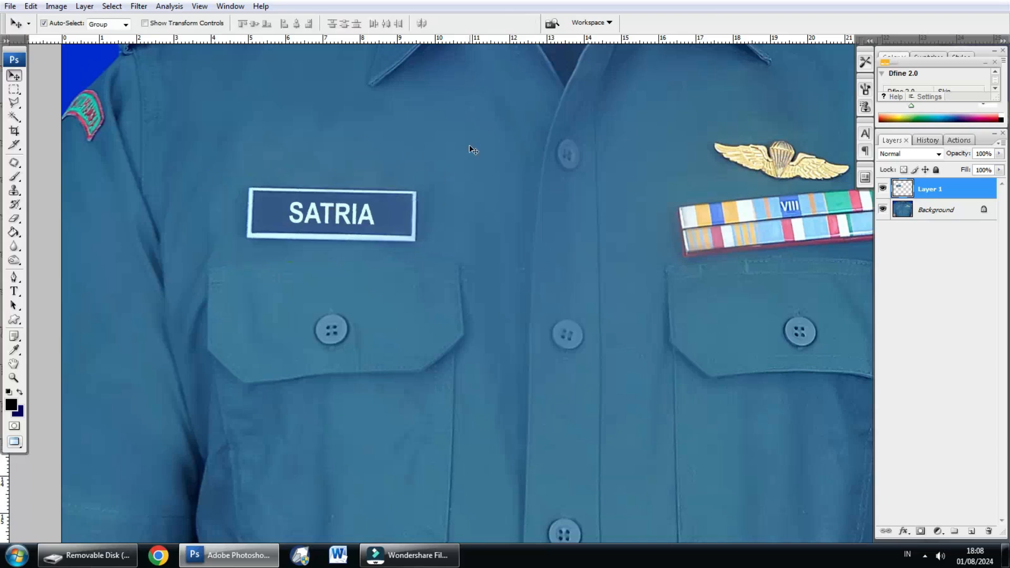
drag(412, 185, 377, 204)
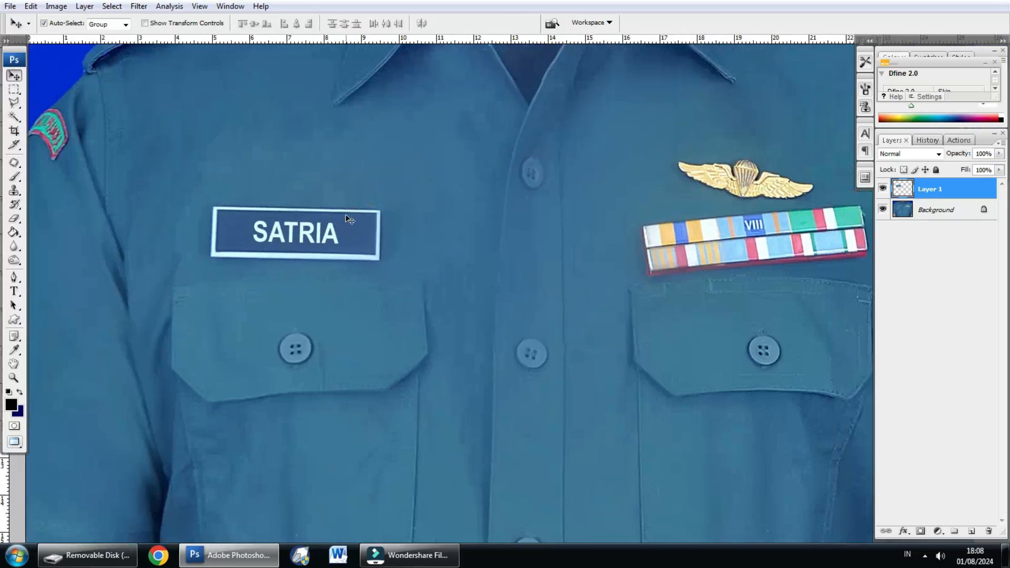
- Rotate the name tag layer about 2.3° counterclockwise with Free Transform, apply it, and repeat with a second slight counterclockwise rotation
key(ctrl+t)
drag(433, 163, 438, 152)
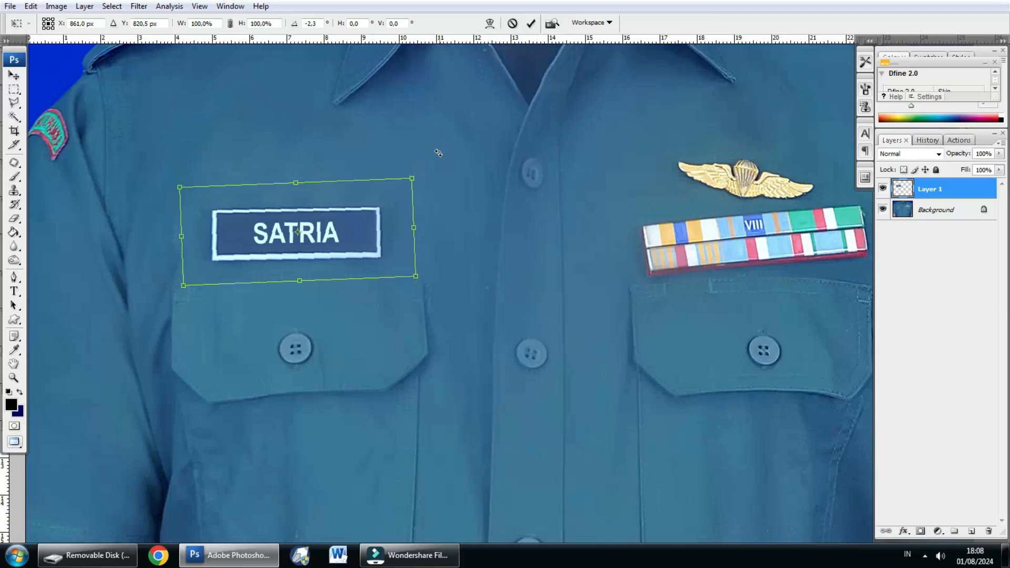
key(Return)
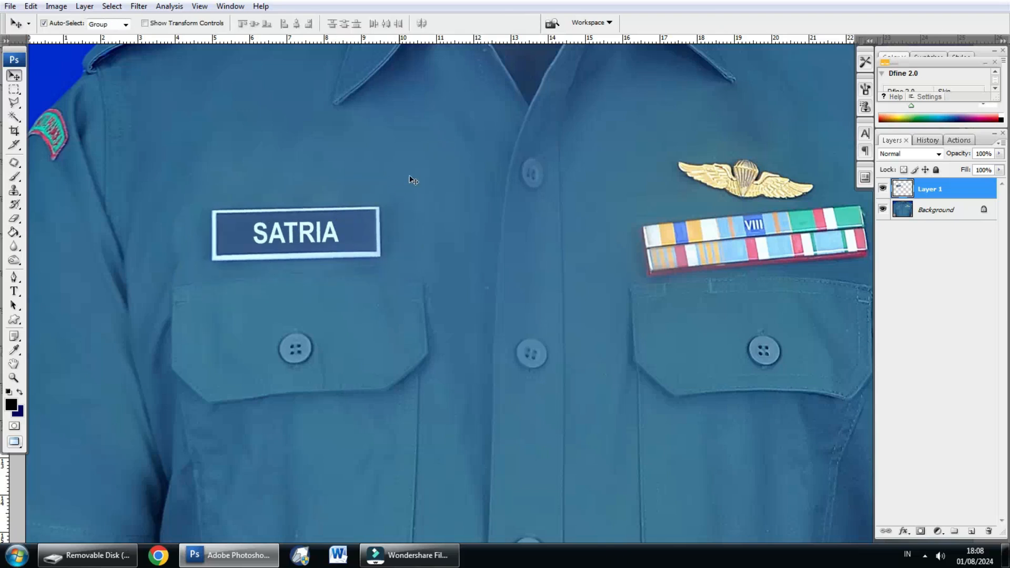
key(ctrl+t)
drag(433, 162, 448, 147)
key(Return)
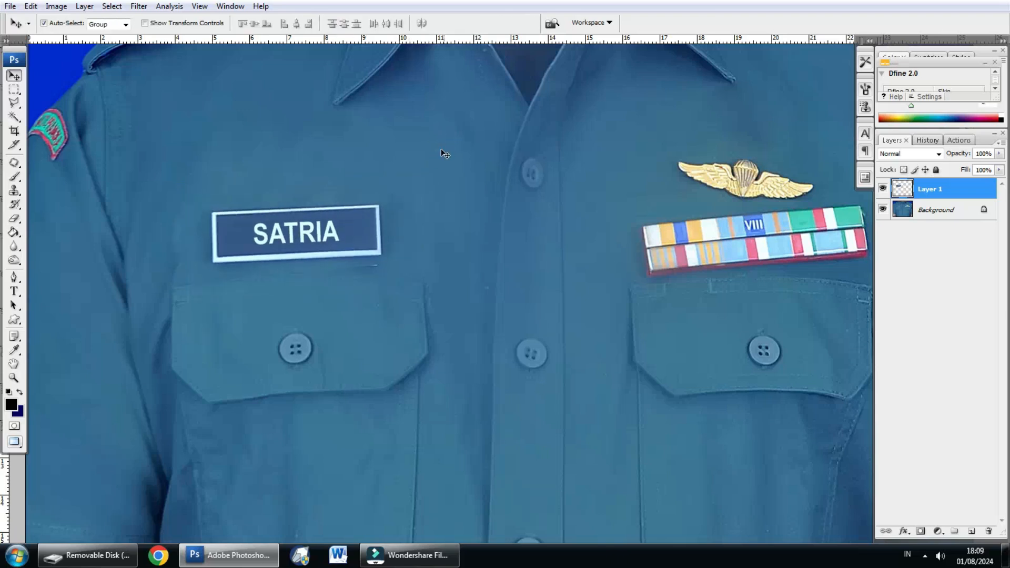
- Nudge the name tag layer down a few pixels to cover the leftover edge of the original tag beneath it
key(ctrl+minus)
drag(386, 229, 303, 286)
ctrl+click(339, 206)
ctrl+click(339, 206)
ctrl+click(310, 207)
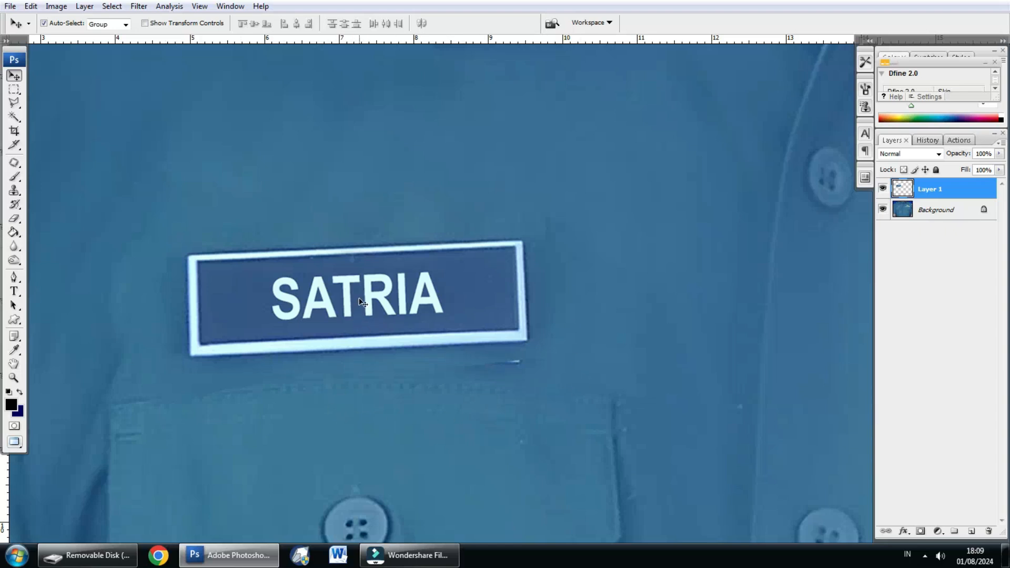
key(Down)
key(Down)
key(Down)
key(Down)
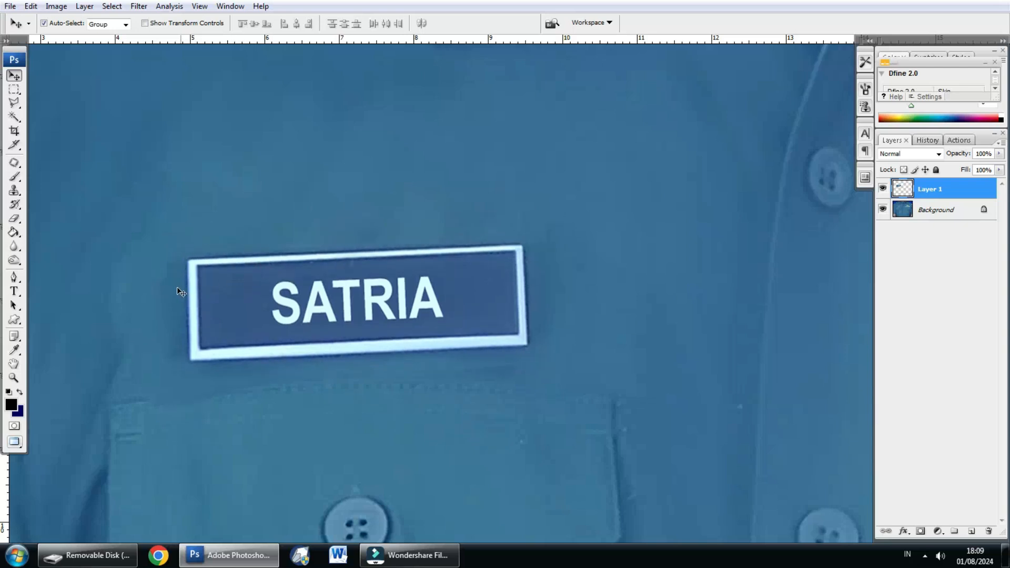
- Erase the copied layer's fabric margin beside the name tag with the soft Eraser, and undo the stroke made above the tag
scroll(240, 272, up, 1)
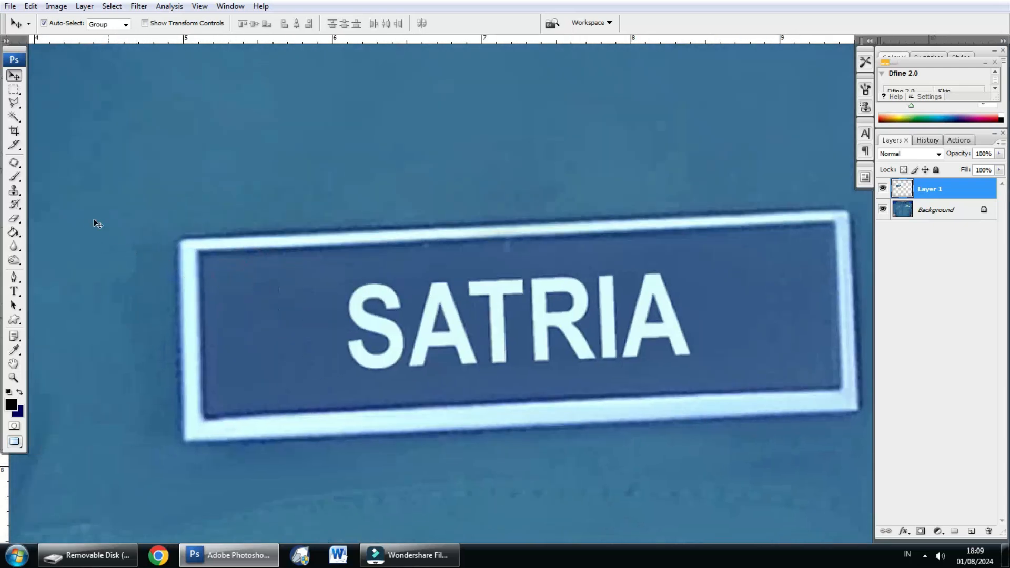
drag(252, 187, 266, 177)
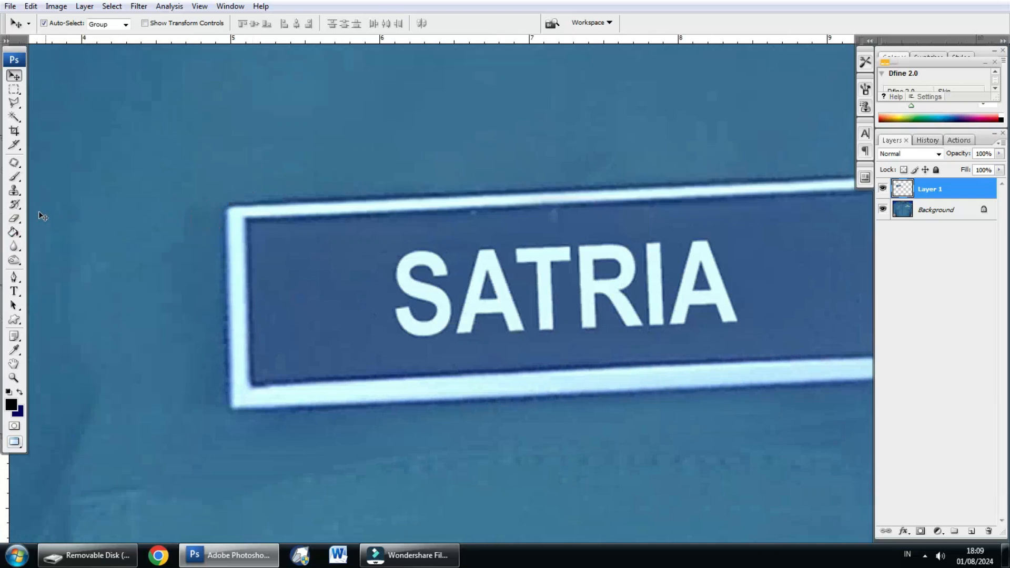
click(14, 220)
click(172, 185)
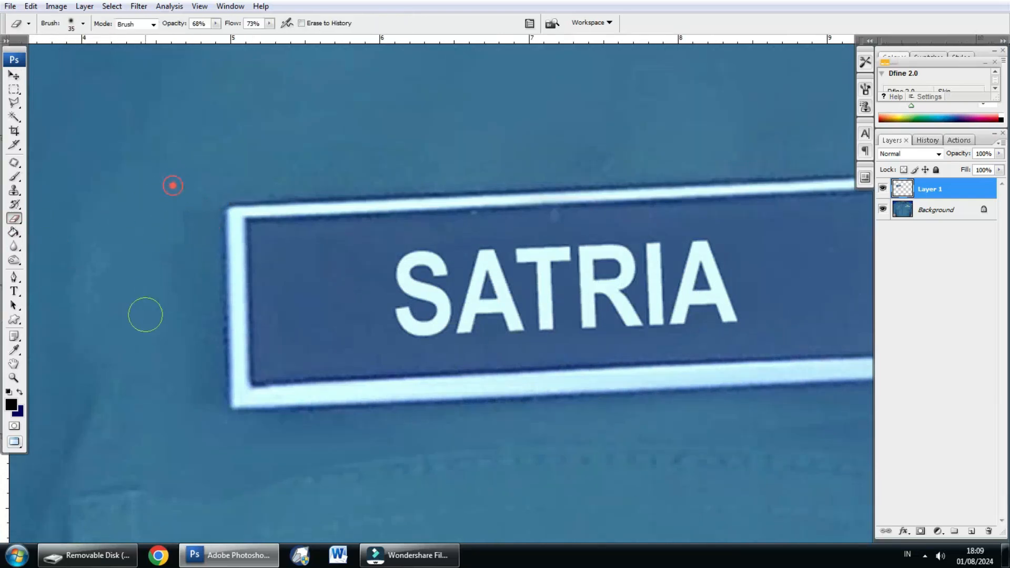
drag(181, 207, 158, 278)
drag(168, 230, 88, 284)
drag(111, 224, 392, 192)
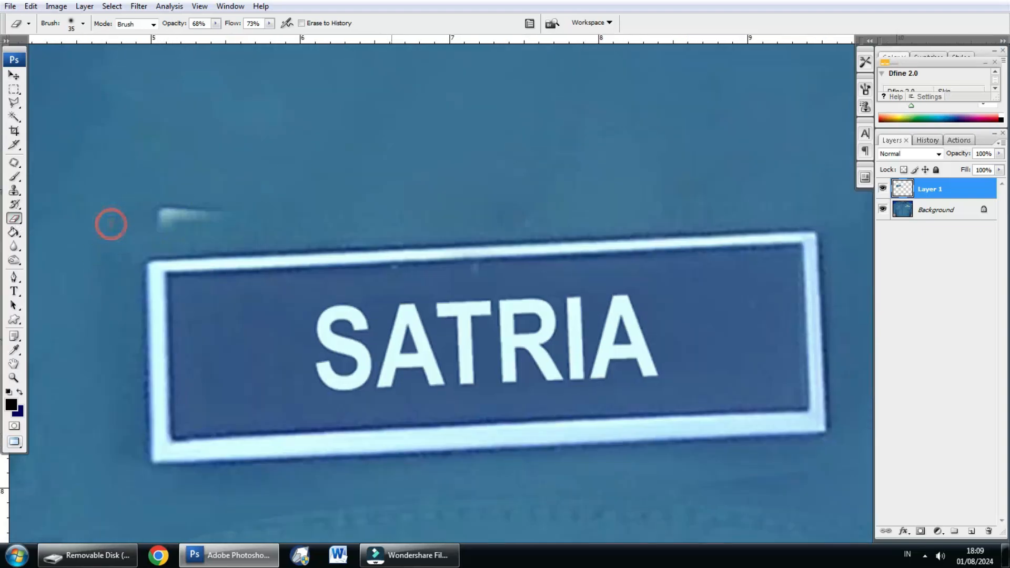
key(ctrl+z)
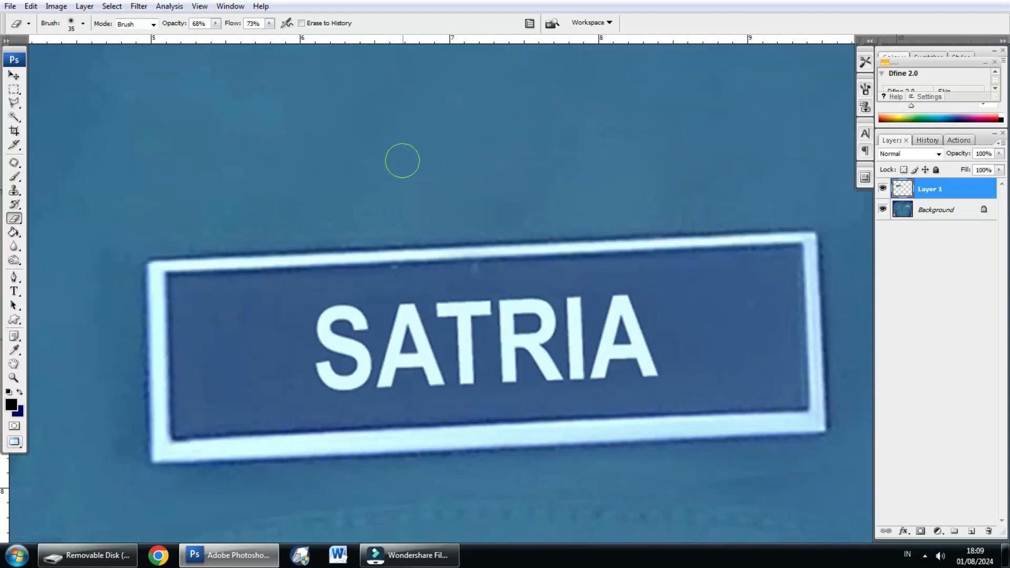
- Flatten the image to merge the straightened name tag layer with the Background
alt+click(710, 163)
drag(675, 186, 532, 168)
key(ctrl+minus)
key(ctrl+minus)
drag(469, 192, 330, 175)
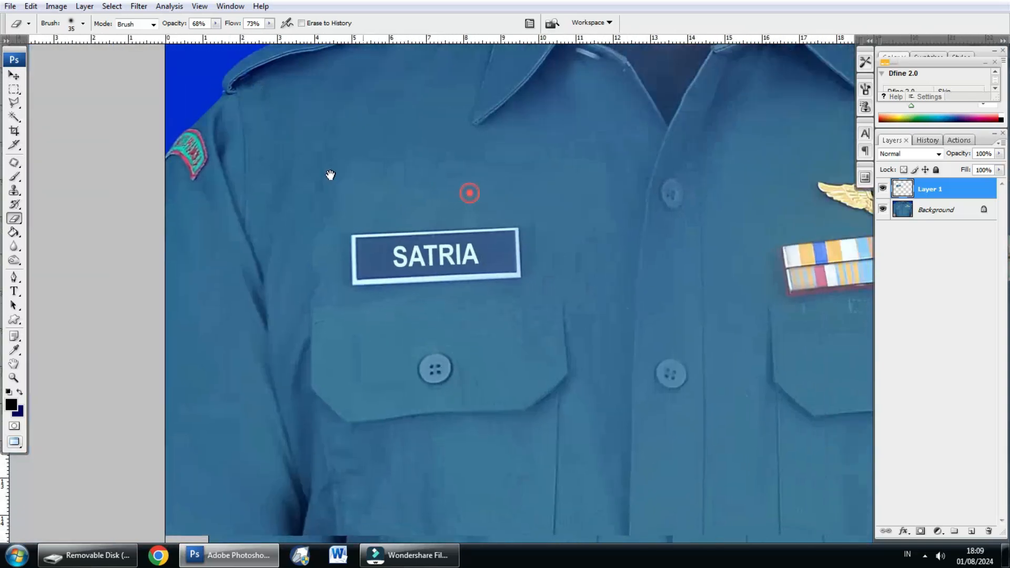
alt+click(361, 176)
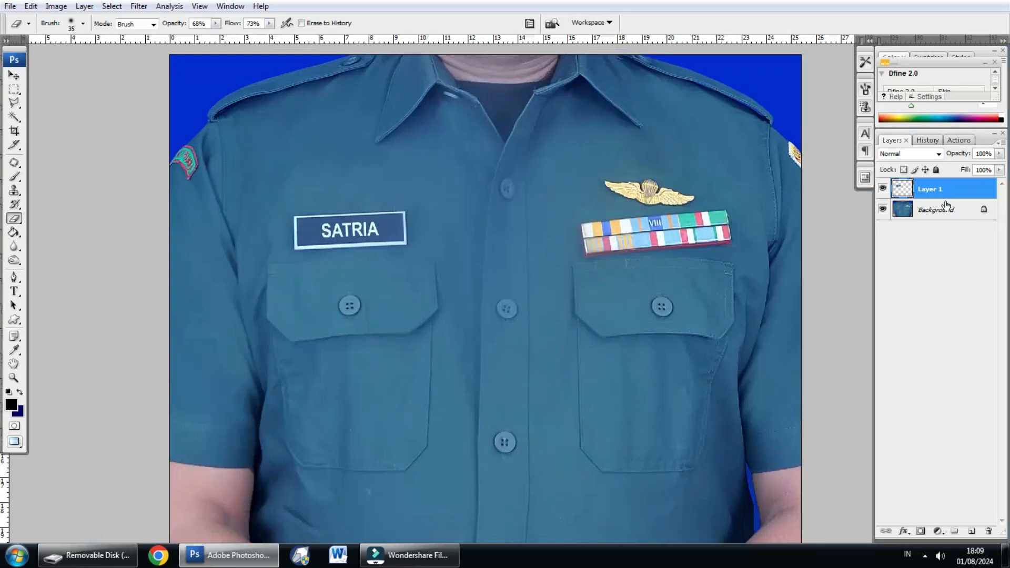
click(951, 210)
click(959, 189)
click(93, 9)
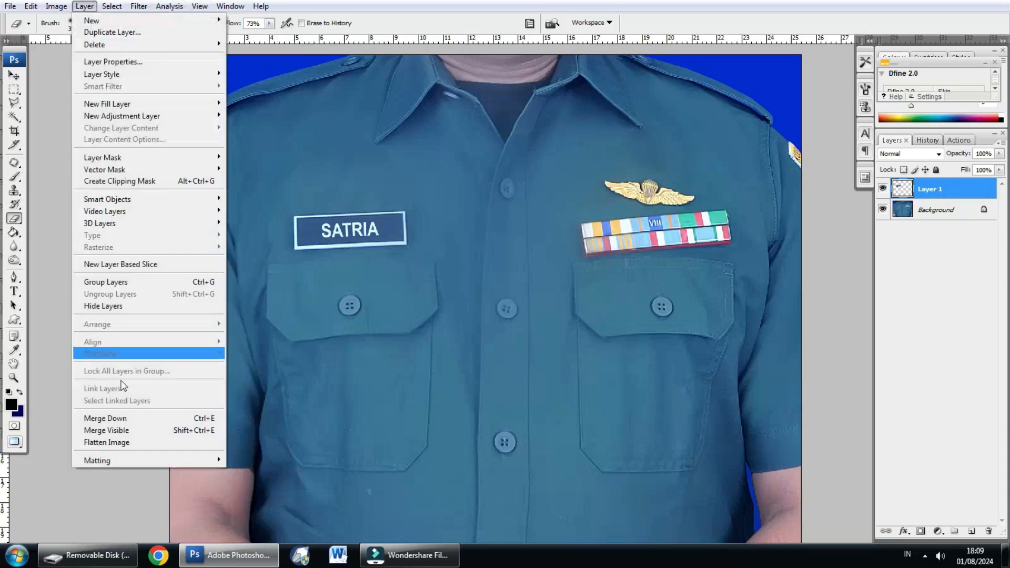
click(130, 445)
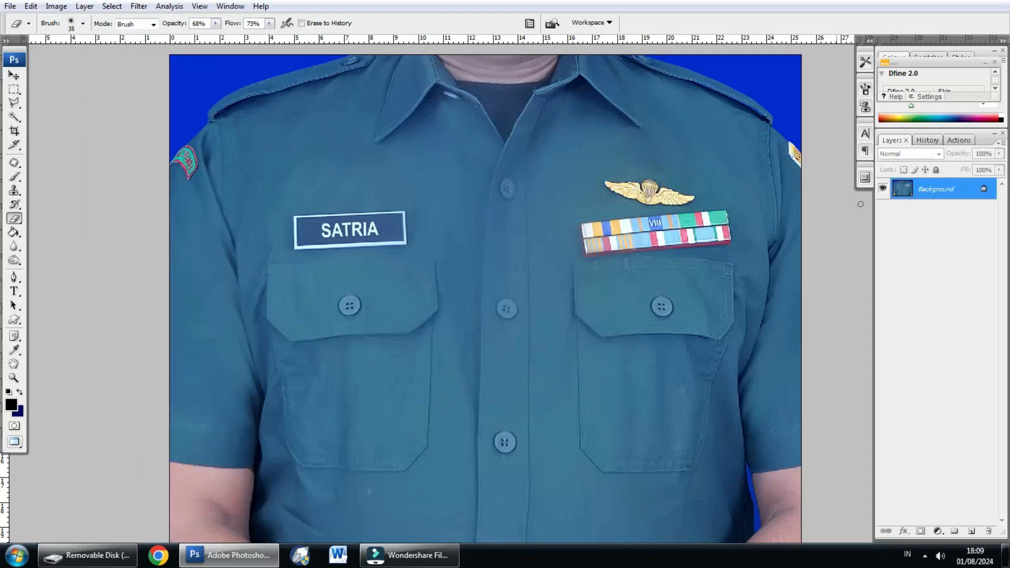
- Outline the gold parachute wings badge above the ribbon bars with the Polygonal Lasso, leaving a margin of shirt fabric
drag(380, 236, 288, 251)
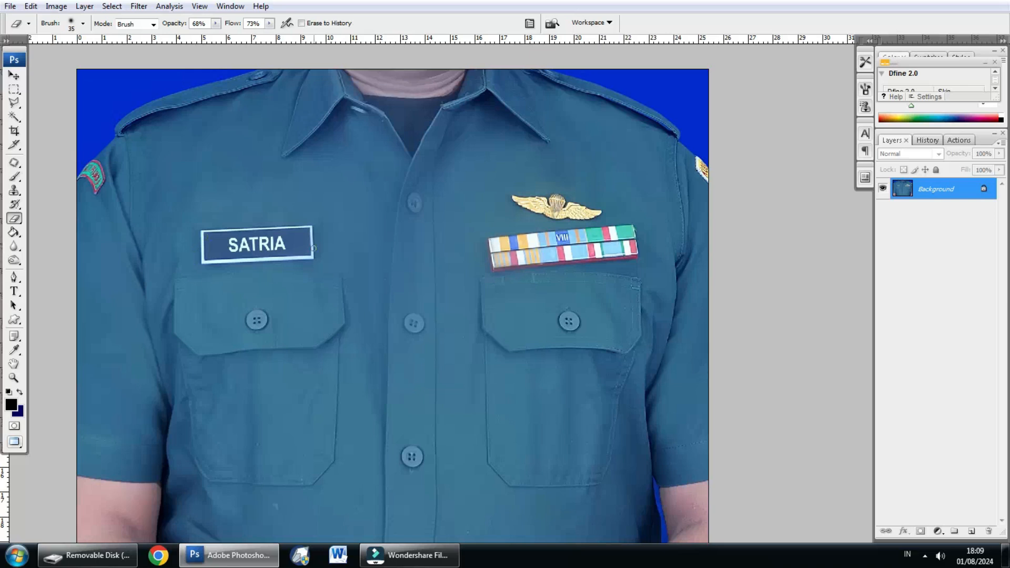
ctrl+click(311, 216)
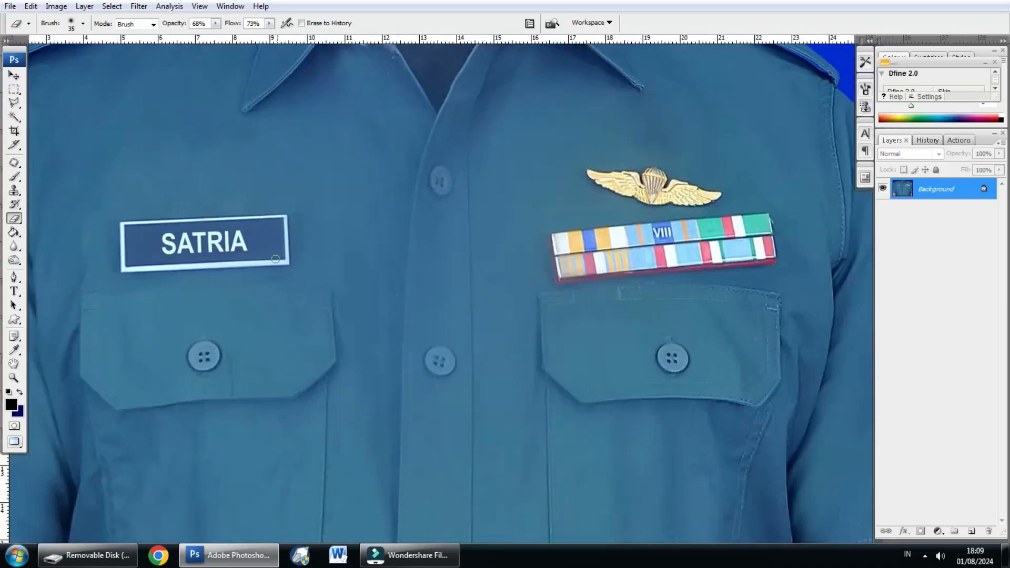
drag(295, 244, 261, 233)
scroll(626, 173, right, 3)
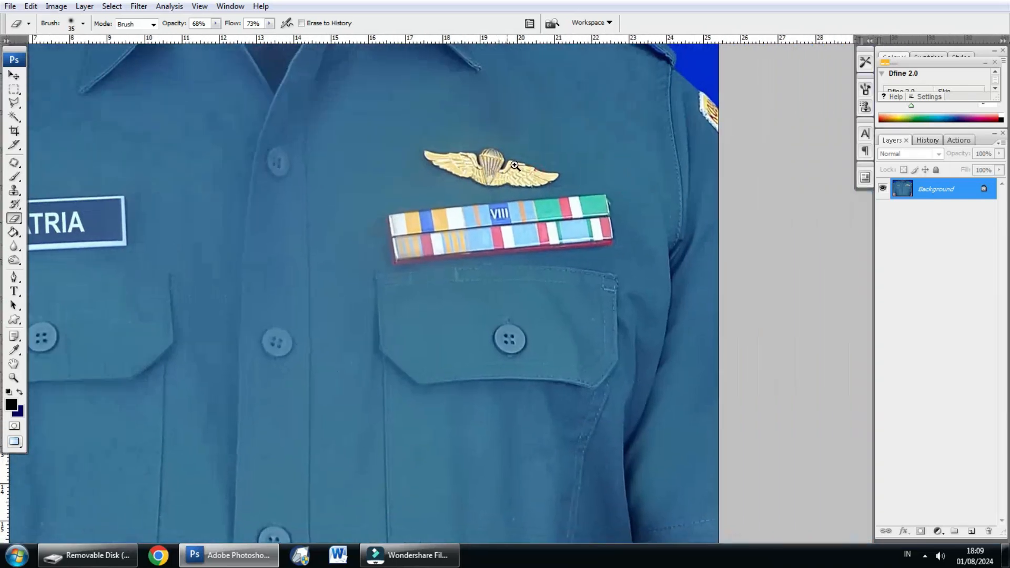
ctrl+click(503, 155)
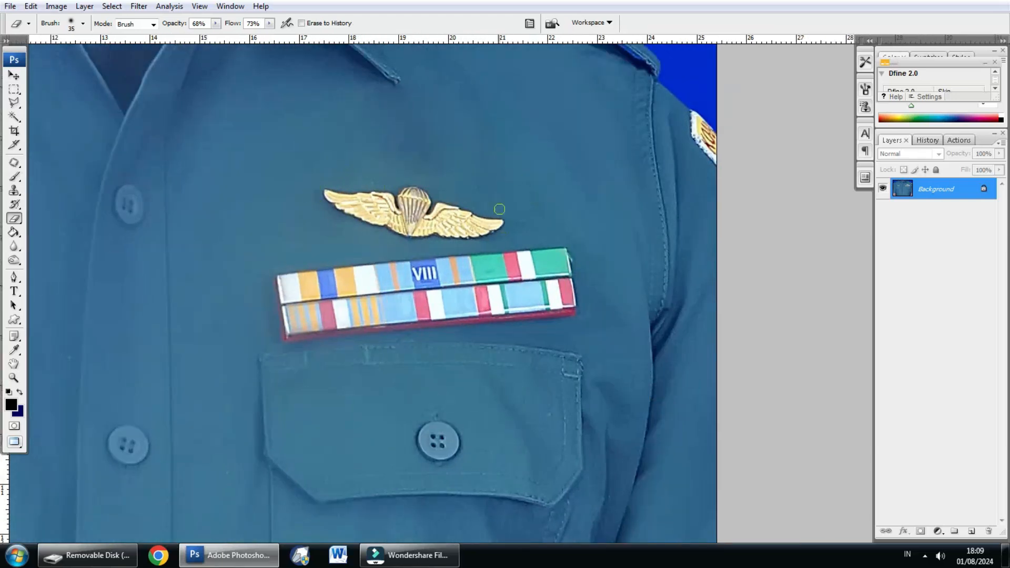
drag(344, 177, 336, 170)
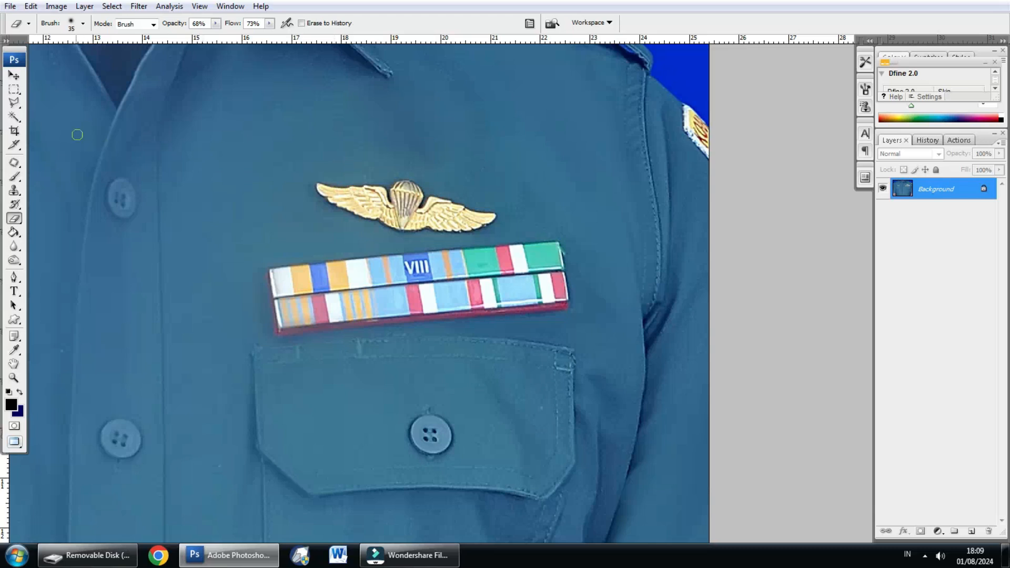
click(15, 103)
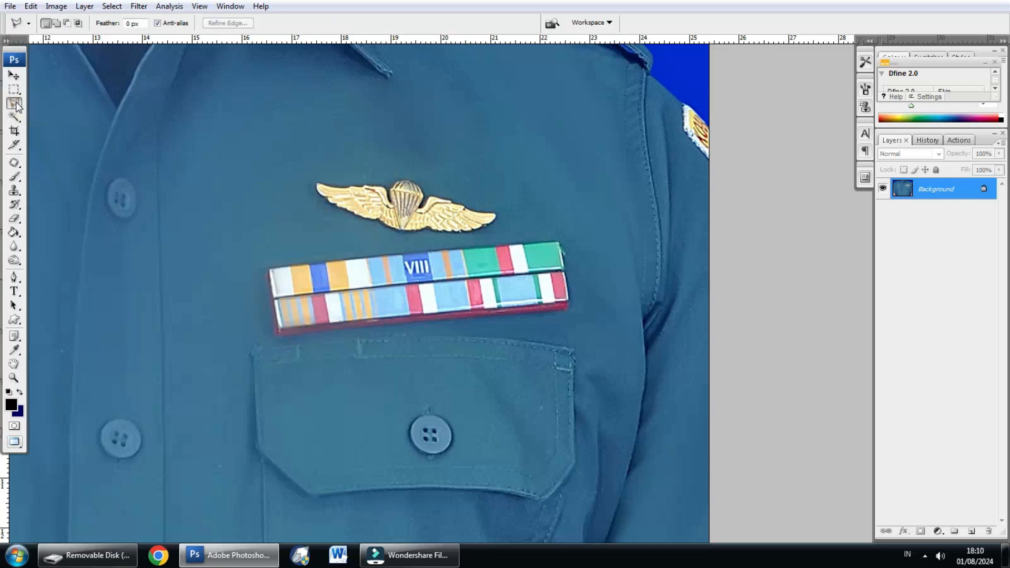
click(300, 168)
click(390, 163)
click(497, 198)
click(514, 215)
click(513, 229)
click(454, 244)
click(344, 246)
click(314, 237)
click(293, 210)
click(292, 185)
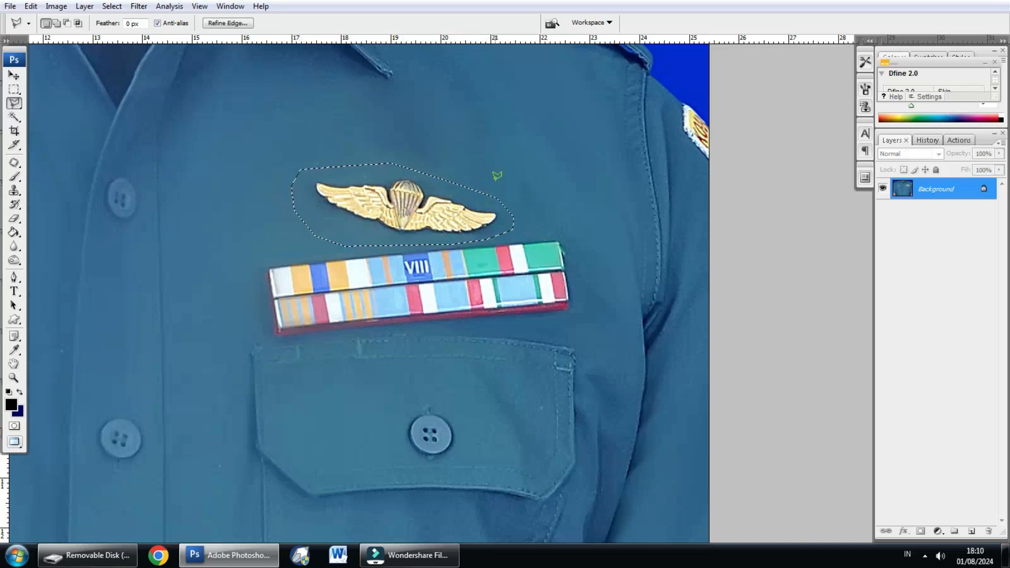
- Copy the selected wings badge area onto a new layer
alt+click(446, 211)
drag(457, 260, 446, 258)
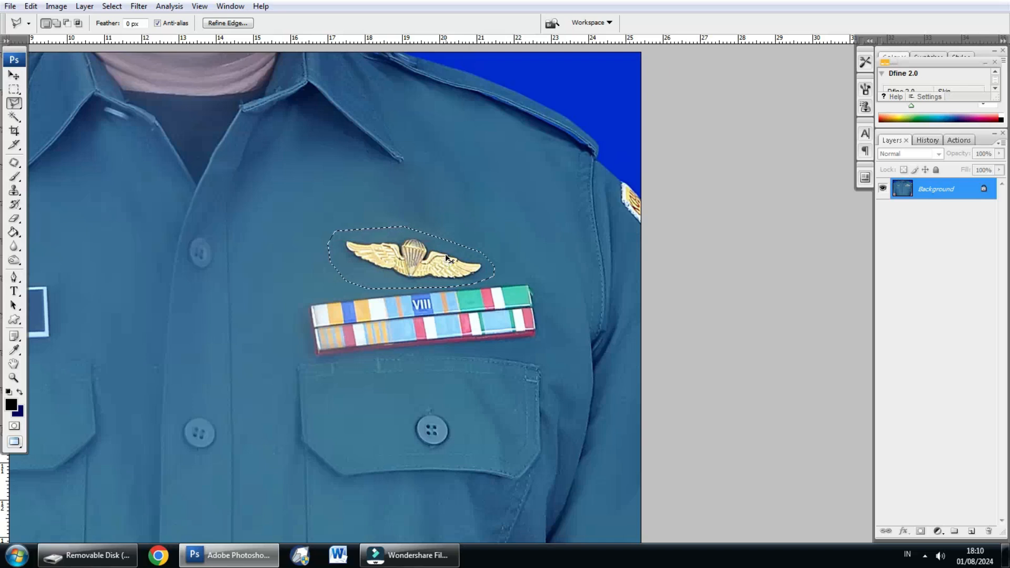
key(ctrl+j)
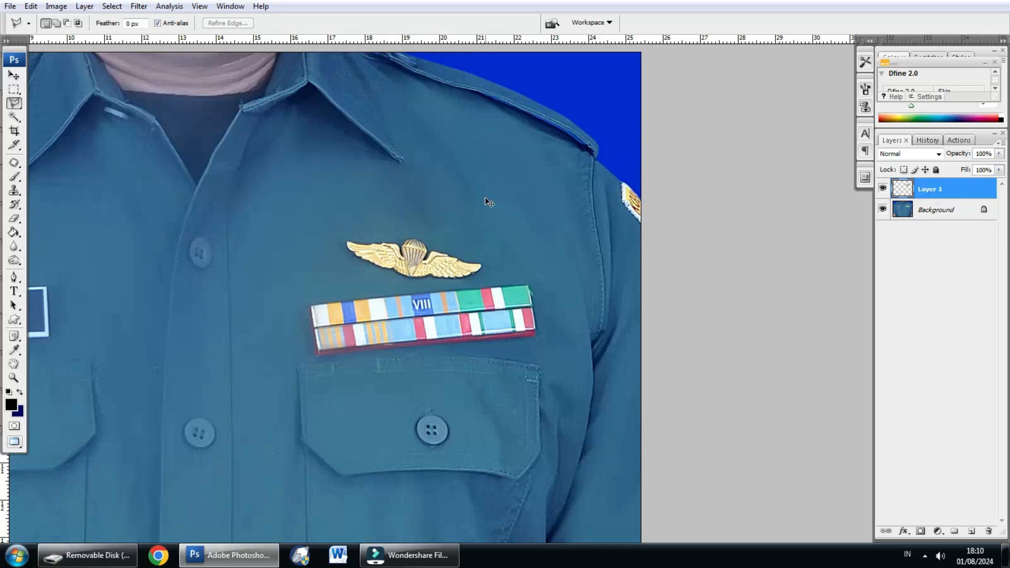
- Rotate the copied wings badge about 10° counterclockwise with Free Transform until its wings are level, and apply the transformation
key(ctrl+t)
drag(516, 201, 515, 171)
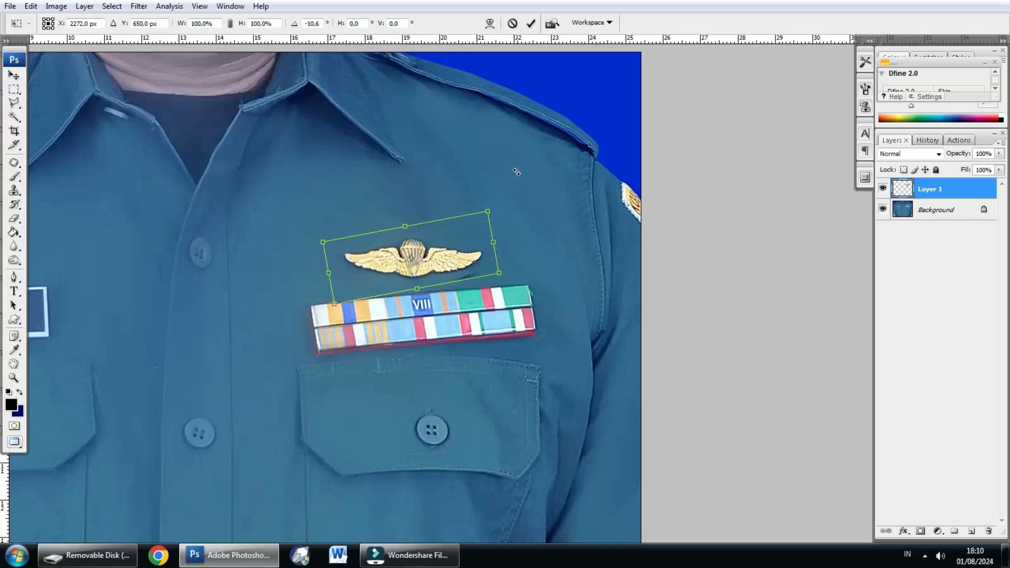
drag(516, 166, 519, 168)
key(Return)
key(l)
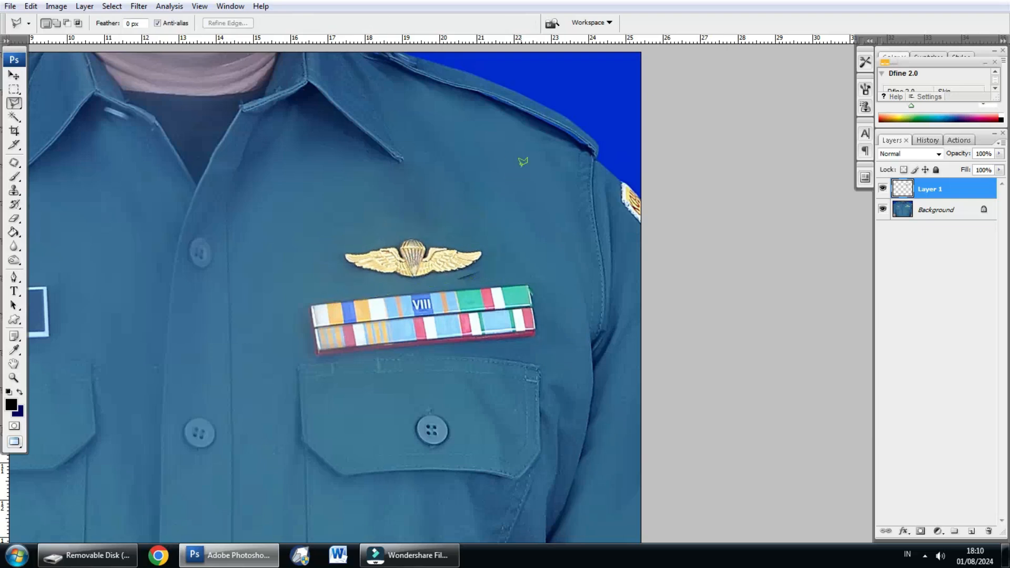
- Erase the fabric margin above and below the wings on the badge layer using the Eraser enlarged to size 60
ctrl+click(441, 246)
ctrl+click(441, 246)
drag(441, 247, 436, 187)
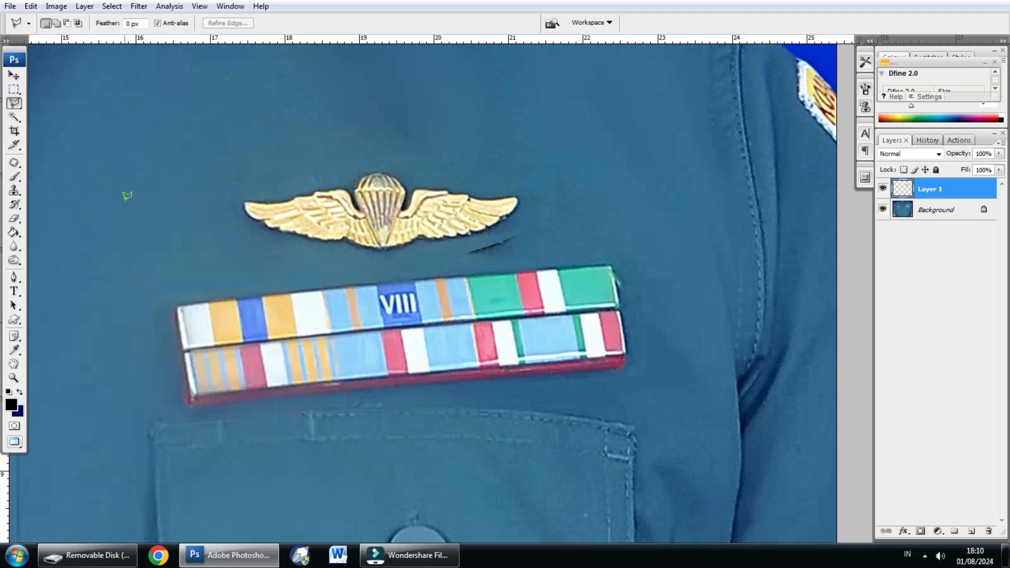
click(15, 220)
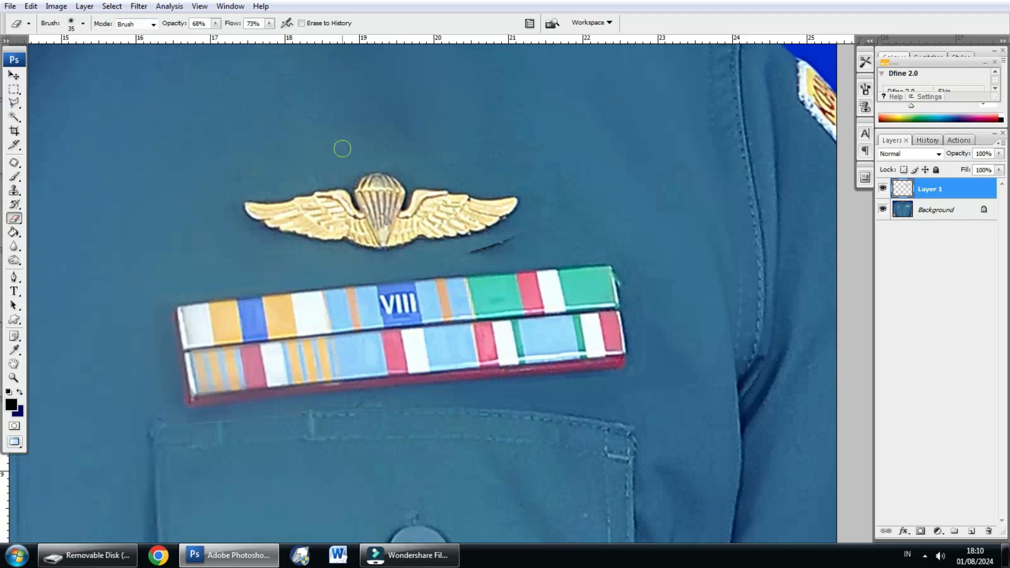
key(bracketright)
key(bracketright)
key(bracketright)
drag(294, 183, 249, 182)
drag(428, 263, 547, 230)
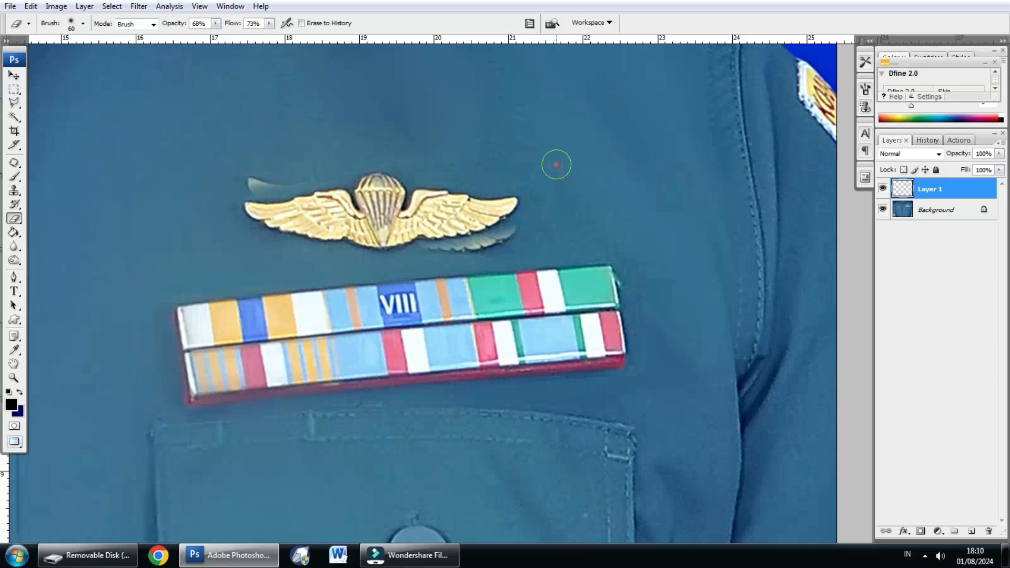
ctrl+click(322, 177)
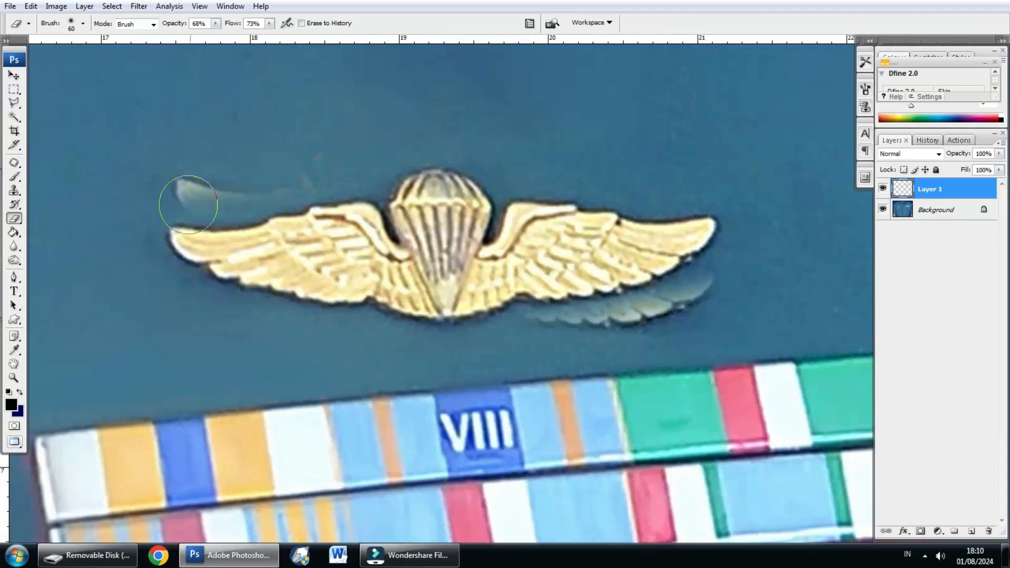
alt+click(370, 115)
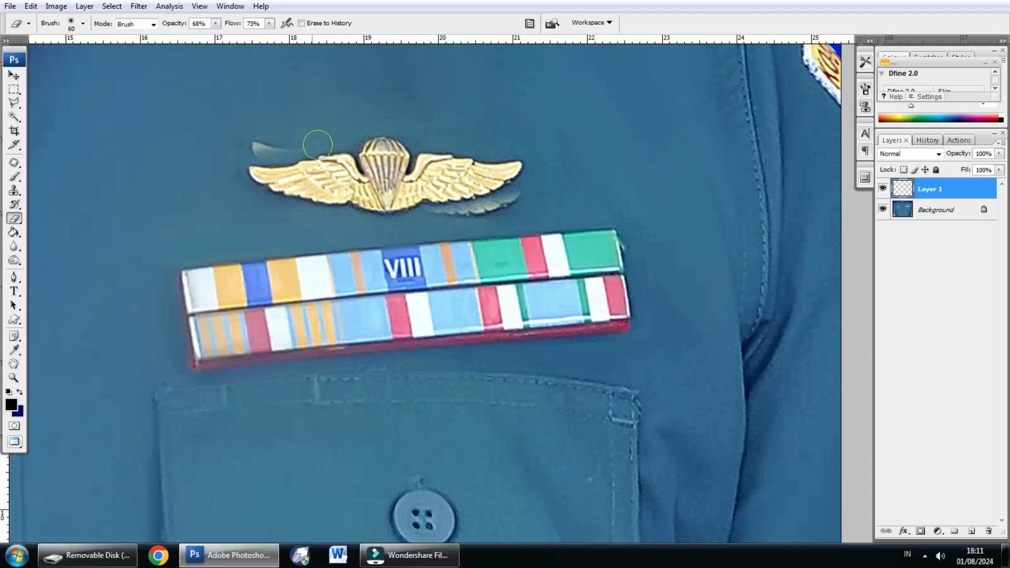
- Switch to the Background layer and ready the Brush tool with a soft 80 px tip
click(14, 75)
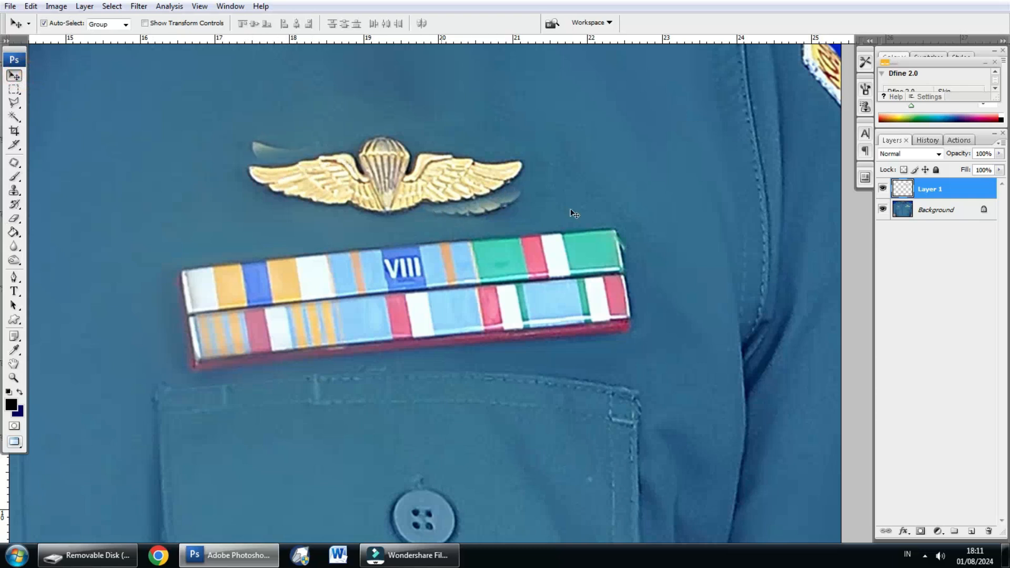
click(960, 210)
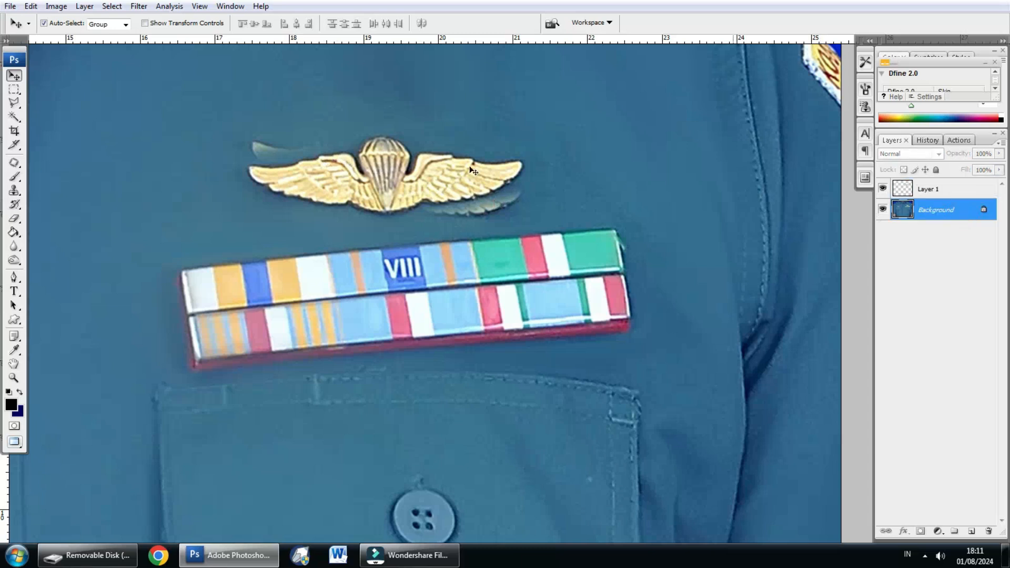
drag(215, 123, 233, 131)
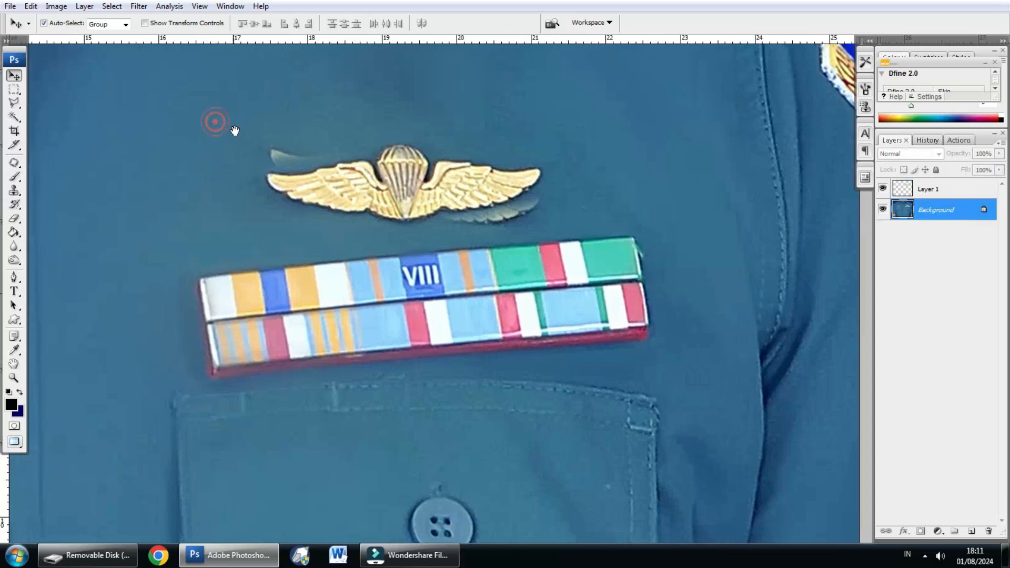
click(14, 180)
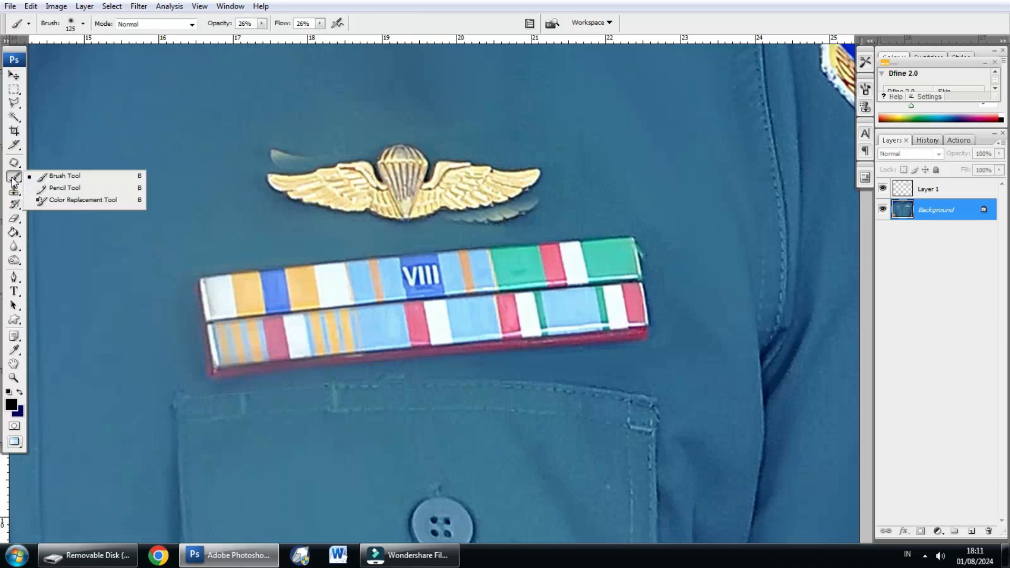
click(67, 178)
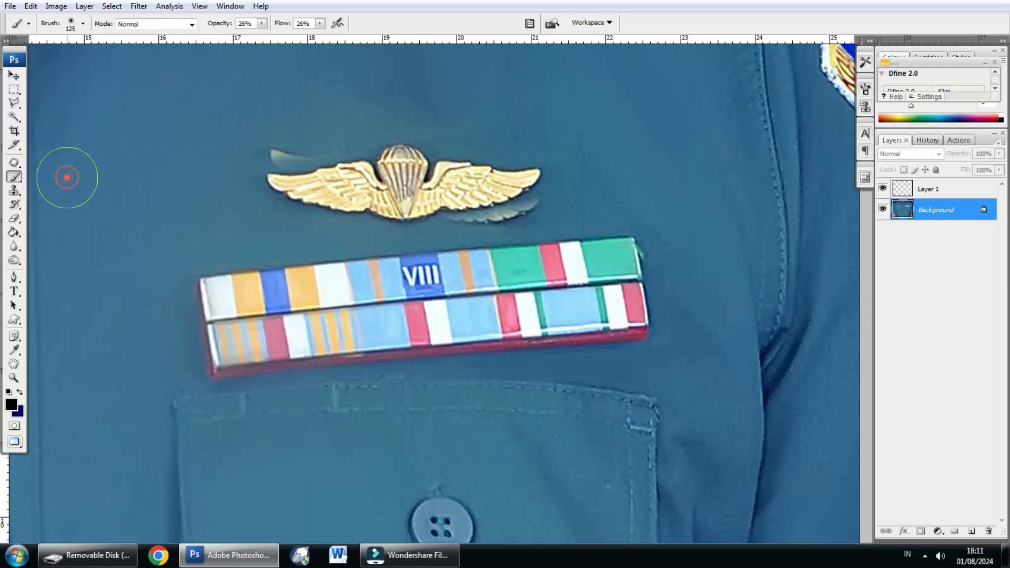
key(bracketright)
key(bracketright)
key(bracketright)
key(bracketleft)
key(bracketleft)
key(bracketright)
key(bracketright)
key(bracketright)
key(bracketright)
key(bracketleft)
key(bracketleft)
key(bracketleft)
key(bracketleft)
key(bracketleft)
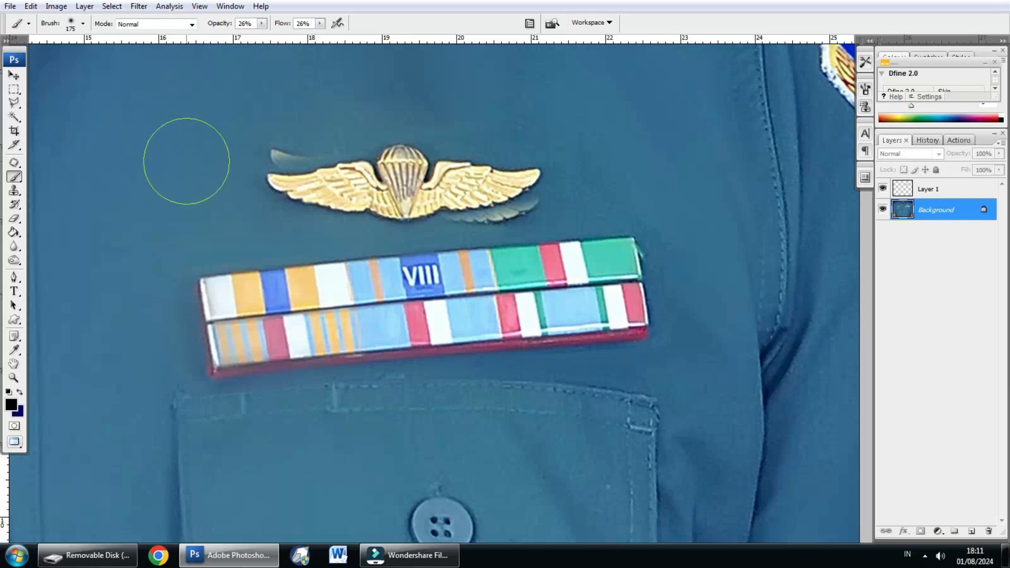
key(bracketright)
key(bracketright)
key(bracketright)
key(bracketleft)
key(bracketleft)
key(bracketright)
key(bracketright)
key(bracketleft)
key(bracketleft)
key(bracketleft)
key(bracketright)
key(bracketright)
key(bracketright)
key(bracketleft)
key(bracketleft)
key(bracketleft)
key(bracketleft)
key(bracketleft)
key(bracketleft)
key(bracketright)
key(bracketright)
key(bracketright)
key(bracketright)
key(bracketleft)
key(bracketleft)
key(bracketleft)
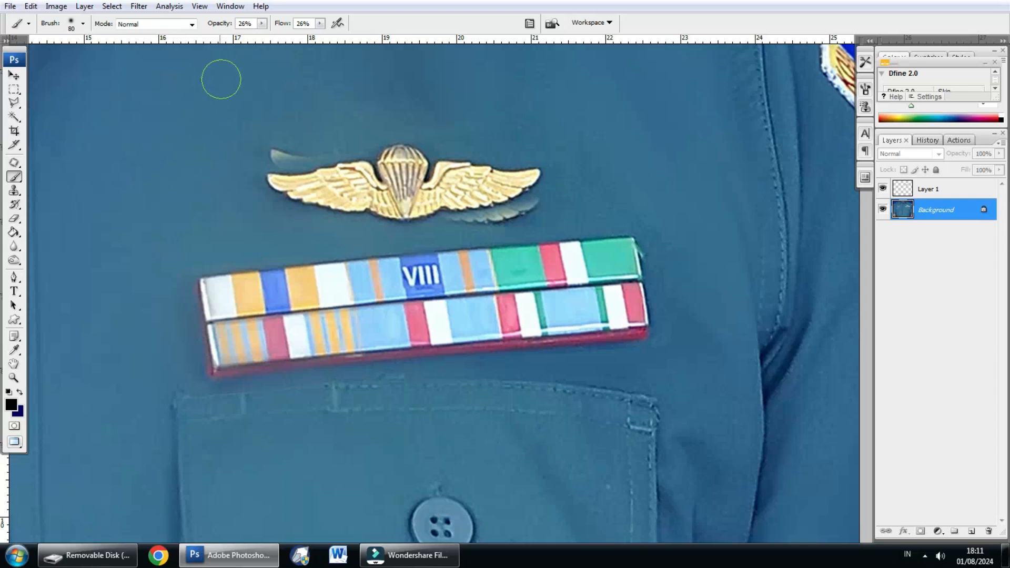
- Set the brush opacity to 61% and the flow to 69%
click(83, 23)
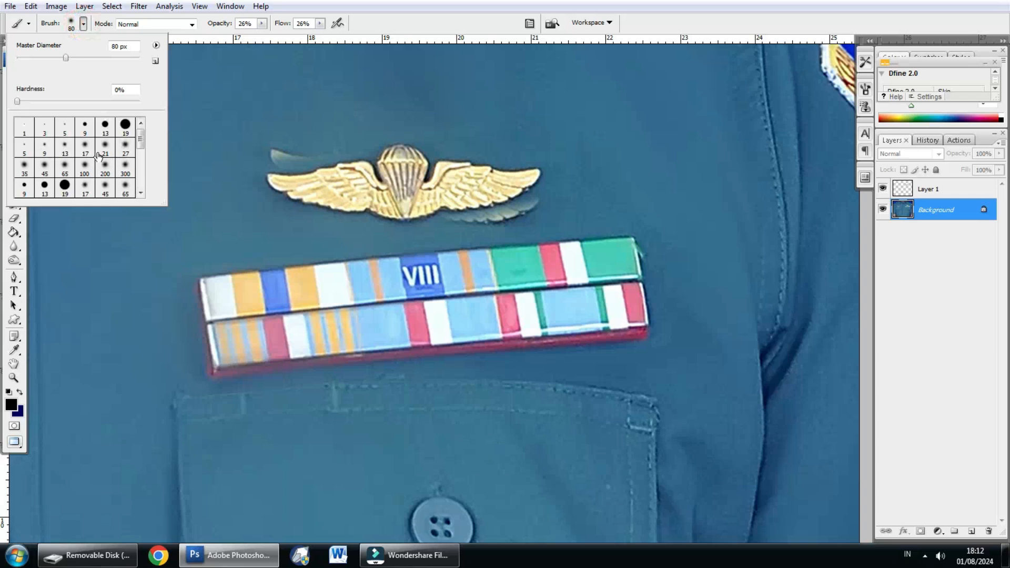
click(82, 23)
click(261, 24)
click(284, 36)
click(319, 23)
drag(320, 34, 346, 38)
click(320, 23)
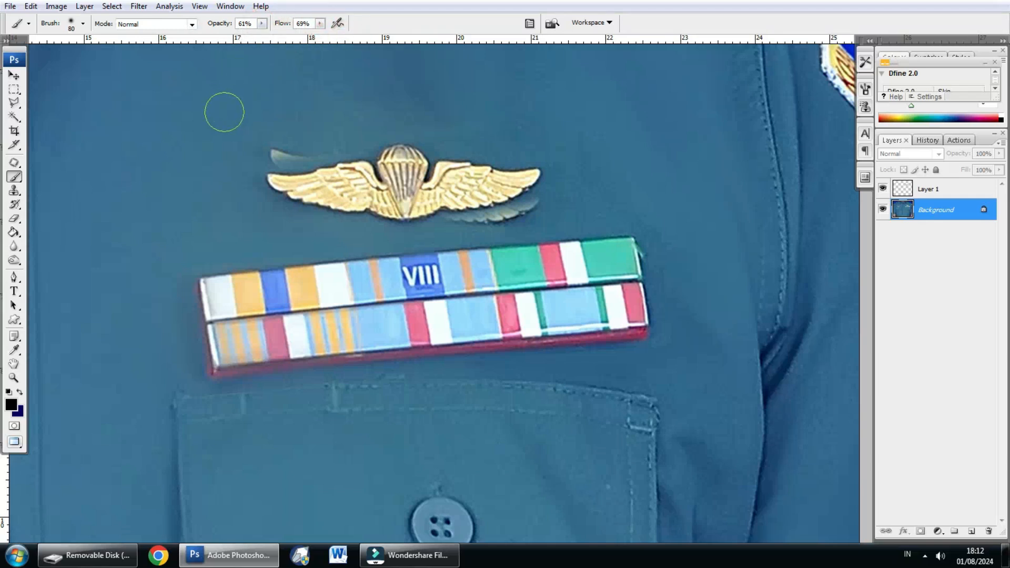
- Paint over the leftover traces of the original wings around the badge on the Background layer, using shirt blue sampled from the nearby fabric
key(bracketright)
key(bracketleft)
mouse_move(328, 159)
mouse_down()
mouse_move(258, 142)
mouse_move(340, 159)
mouse_move(267, 158)
mouse_move(511, 203)
mouse_move(459, 199)
mouse_move(560, 193)
mouse_move(469, 205)
mouse_move(553, 202)
mouse_move(469, 204)
mouse_move(524, 186)
mouse_up()
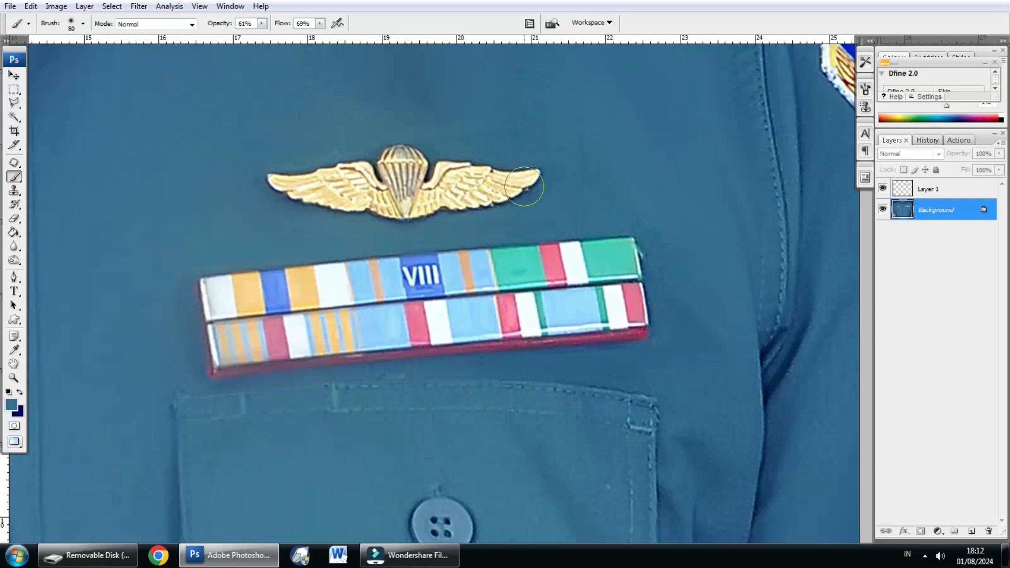
alt+click(456, 155)
alt+click(456, 156)
drag(449, 156, 400, 145)
alt+click(415, 151)
ctrl+click(425, 148)
drag(419, 146, 432, 147)
- Flatten the image so that the straightened wings badge merges into the Background
click(942, 189)
click(953, 208)
click(952, 190)
click(954, 207)
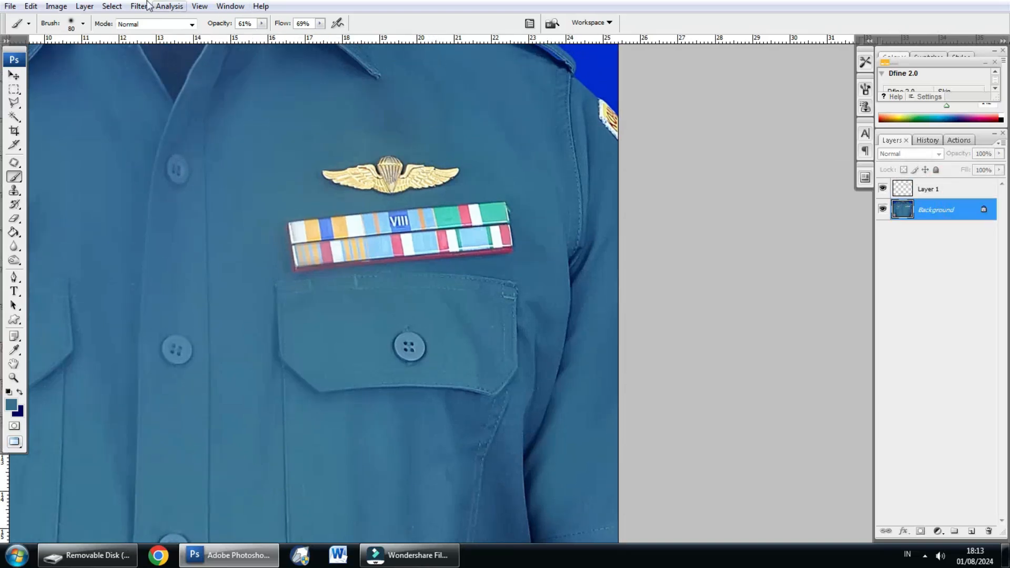
click(85, 6)
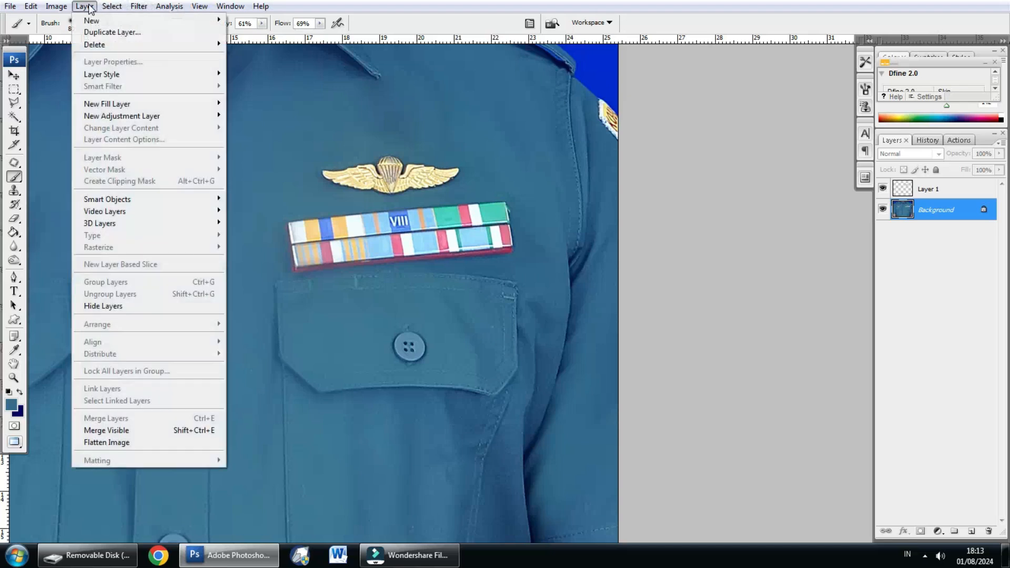
click(142, 446)
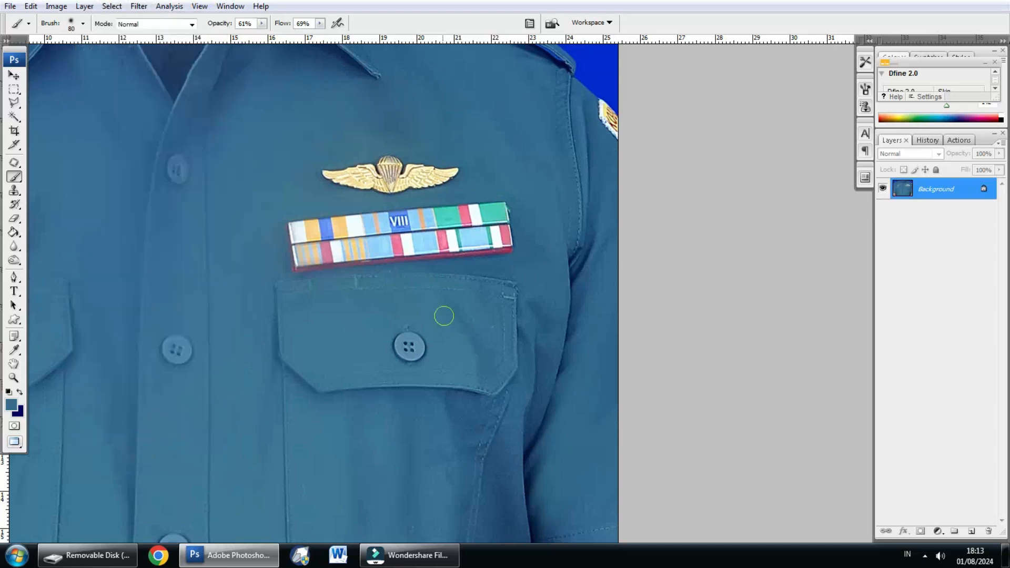
- Outline the ribbon bars above the pocket with the Polygonal Lasso, leaving a margin of fabric, and copy them onto a new layer
scroll(481, 181, down, 3)
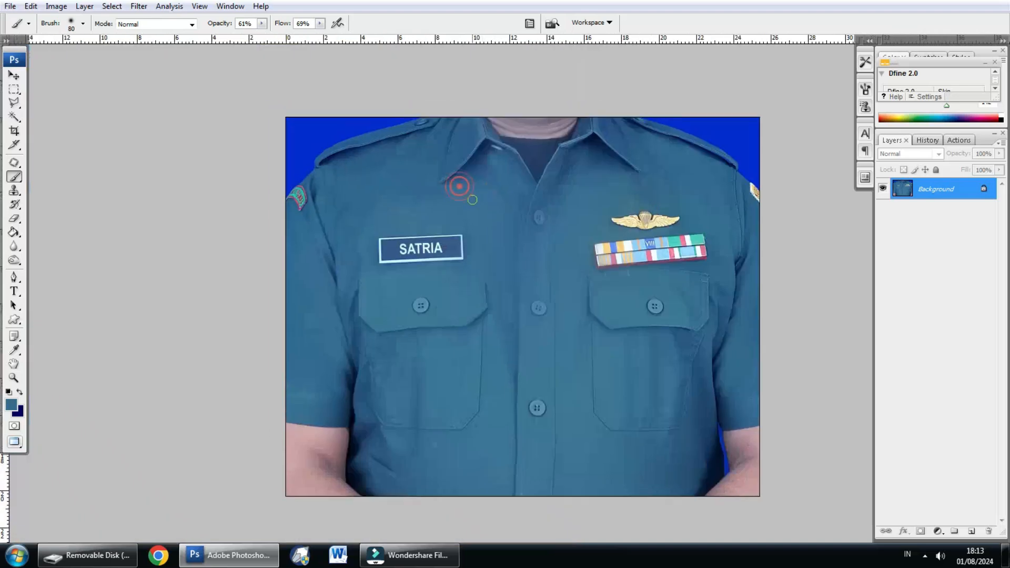
mouse_move(540, 182)
mouse_down()
mouse_move(331, 151)
mouse_move(346, 115)
mouse_up()
scroll(360, 145, up, 3)
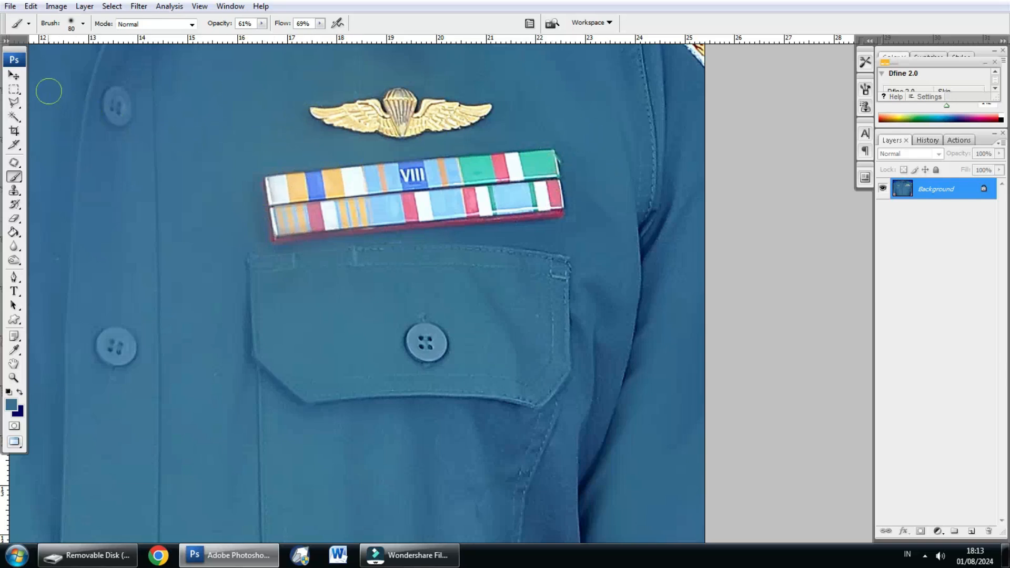
click(15, 108)
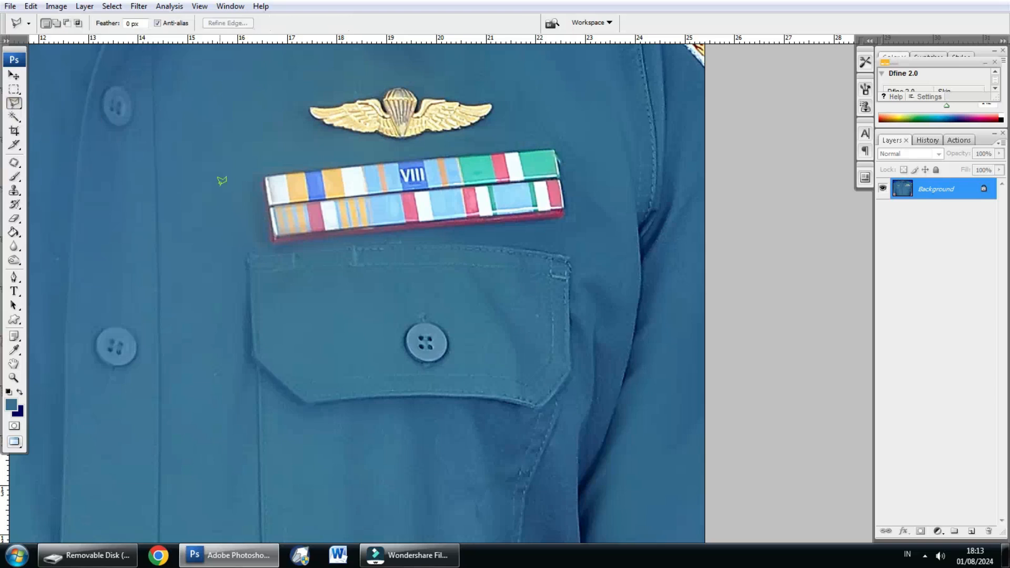
click(251, 165)
click(271, 251)
click(353, 240)
click(581, 221)
click(565, 141)
click(541, 134)
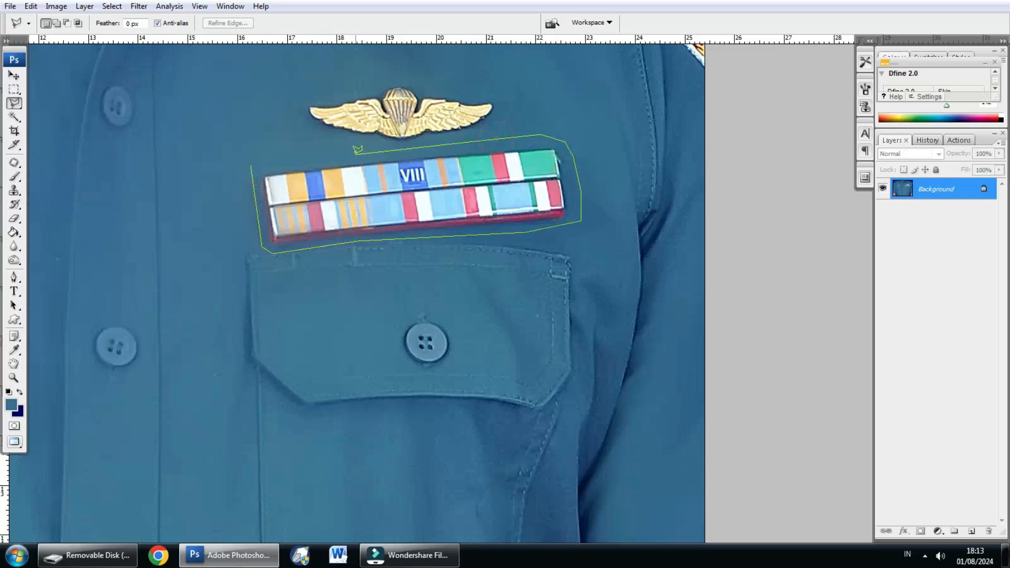
click(253, 158)
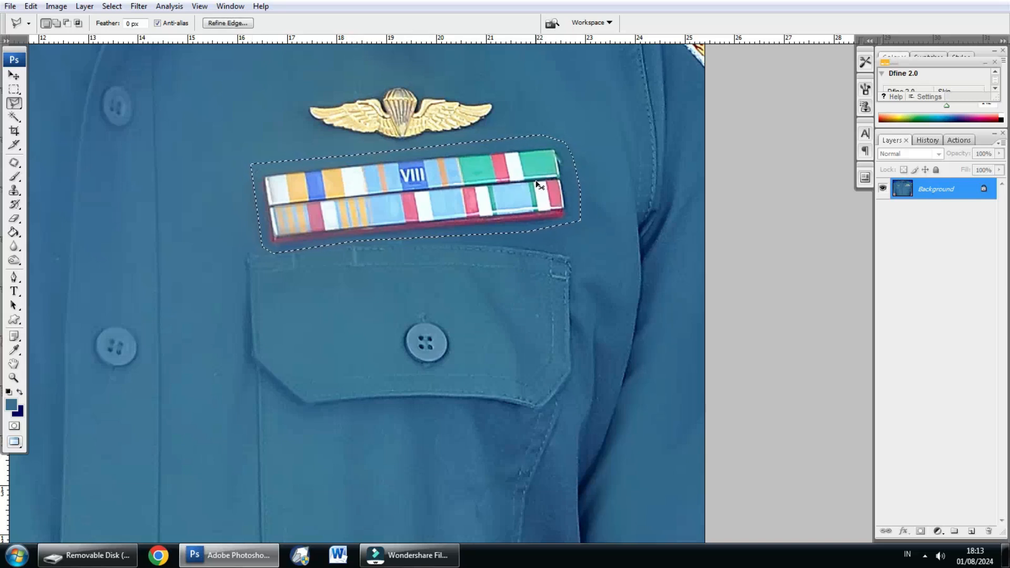
key(ctrl+j)
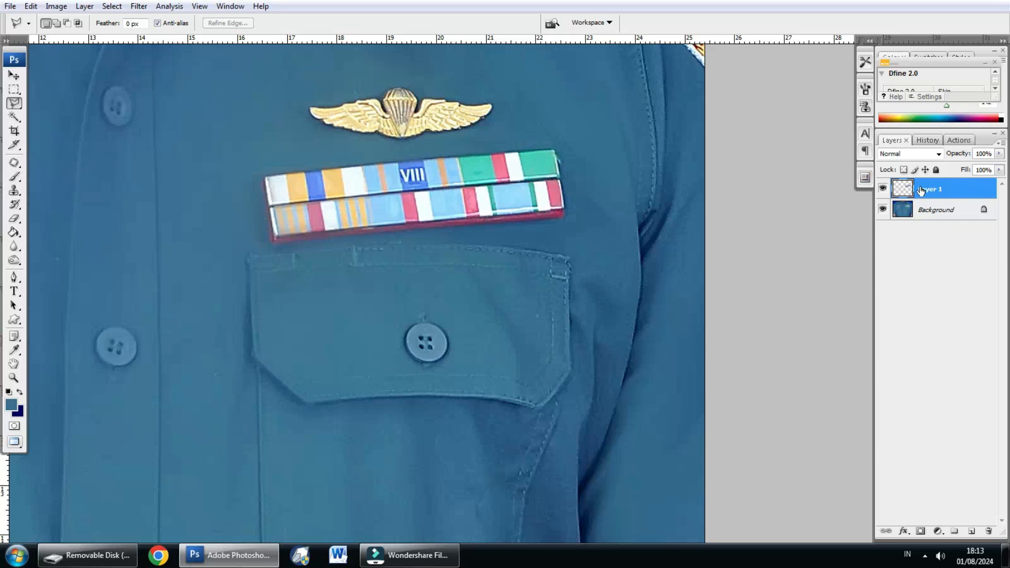
- Rotate the copied ribbon bars 4.8° clockwise with Free Transform, nudge them down to Y 859 px, and apply the transformation
key(ctrl+t)
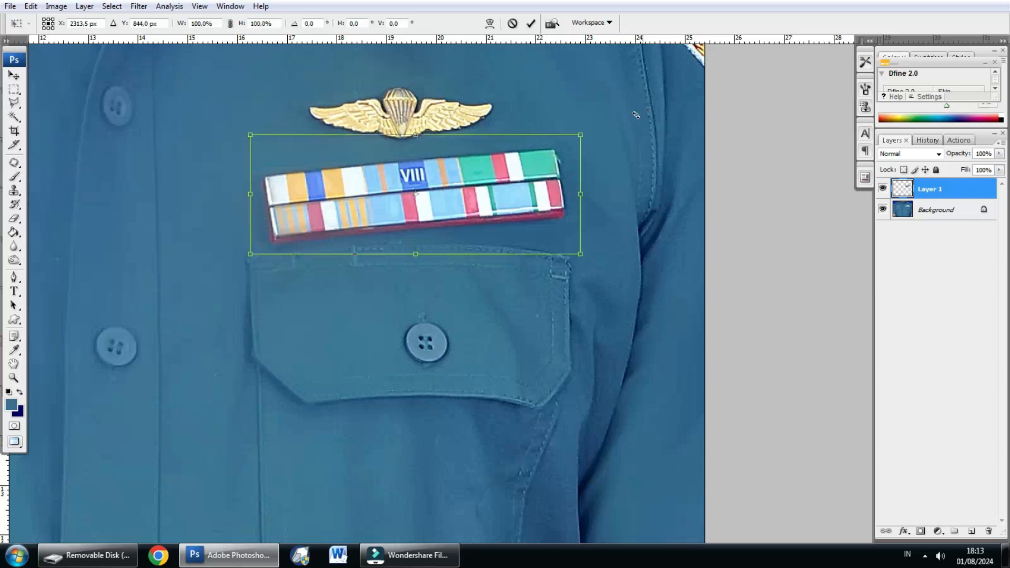
drag(621, 116, 645, 117)
key(Down)
key(Down)
key(Down)
key(Down)
key(Down)
key(Down)
key(Down)
key(Down)
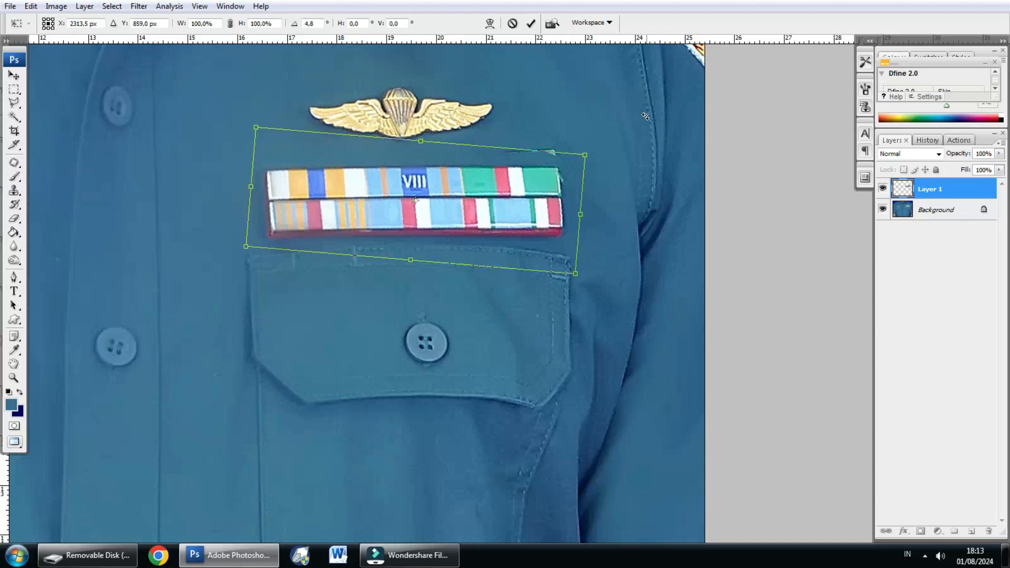
key(Return)
- Examine the straightened ribbon bars up close along their upper, lower and outer edges for leftovers and visible seams
key(l)
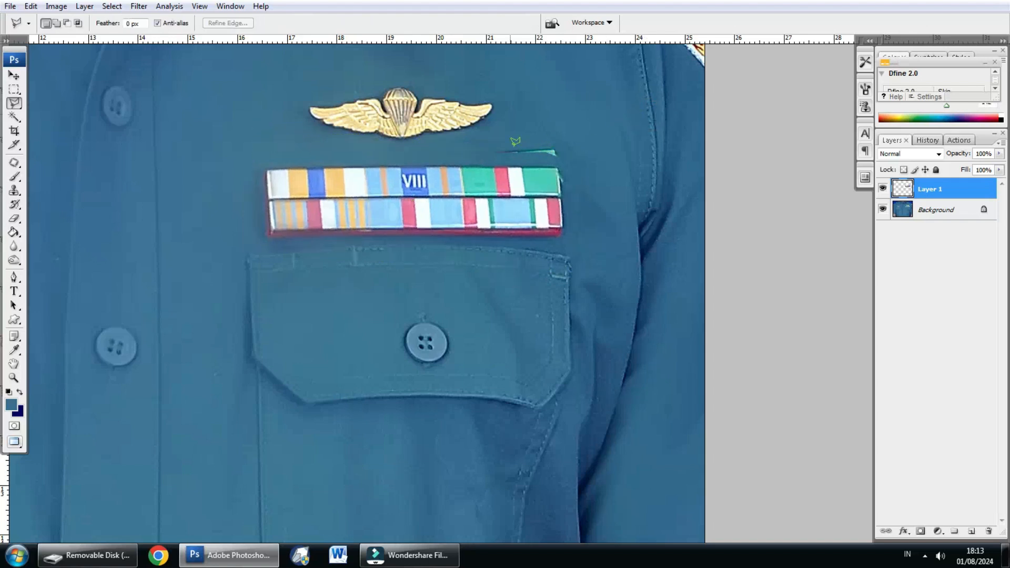
click(13, 77)
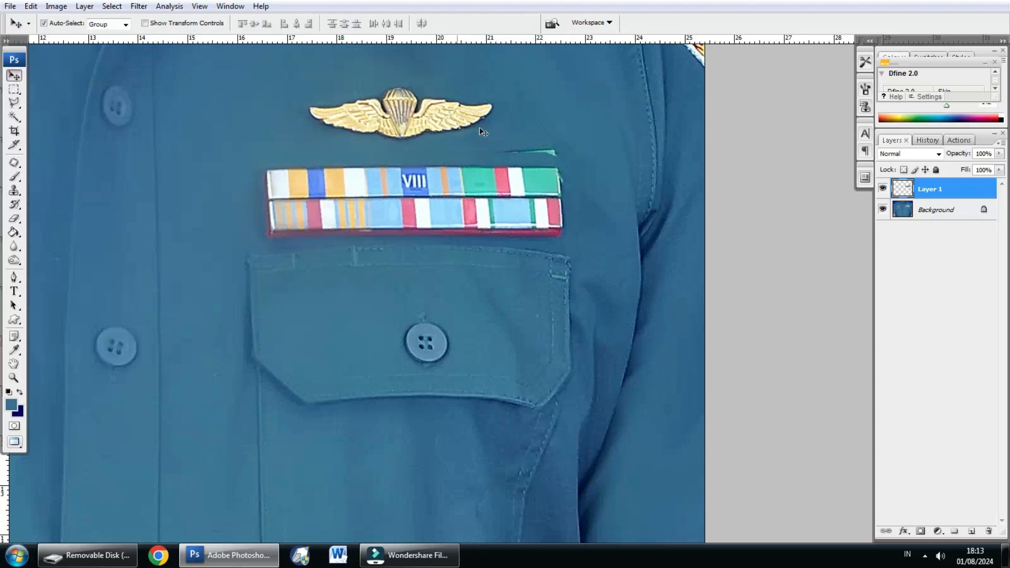
ctrl+click(508, 202)
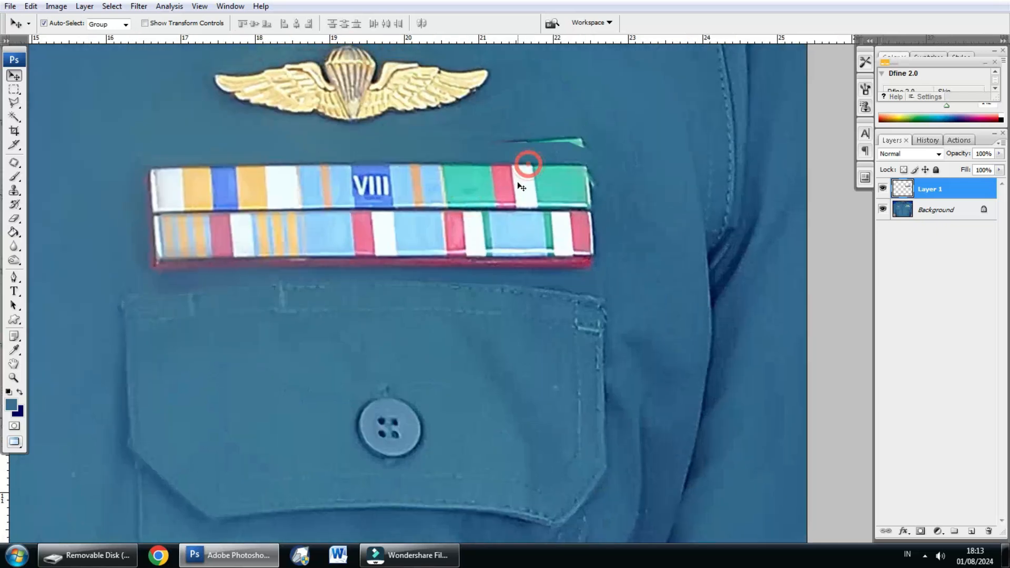
ctrl+click(569, 131)
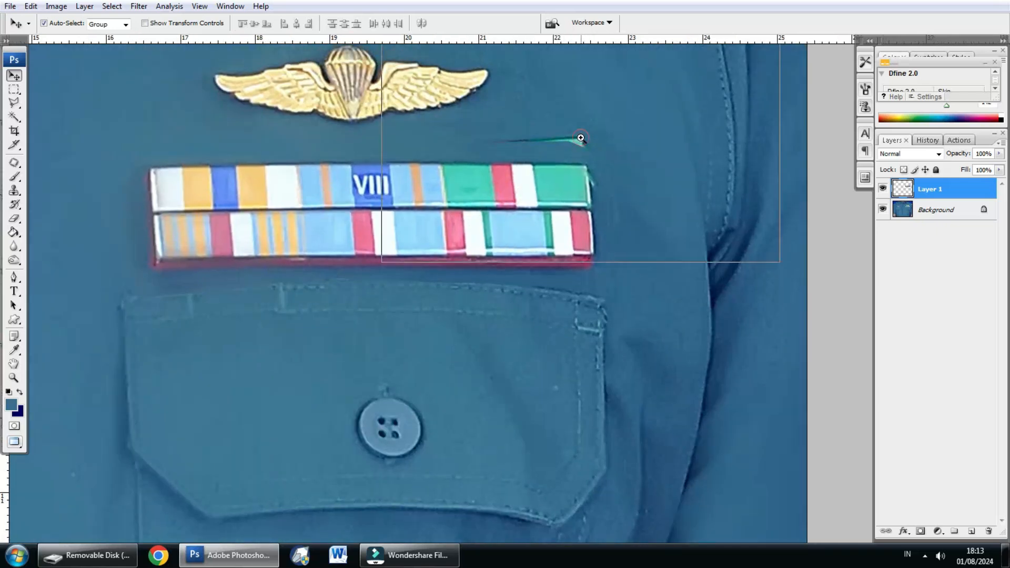
drag(554, 194, 586, 186)
scroll(521, 203, down, 1)
drag(516, 197, 571, 159)
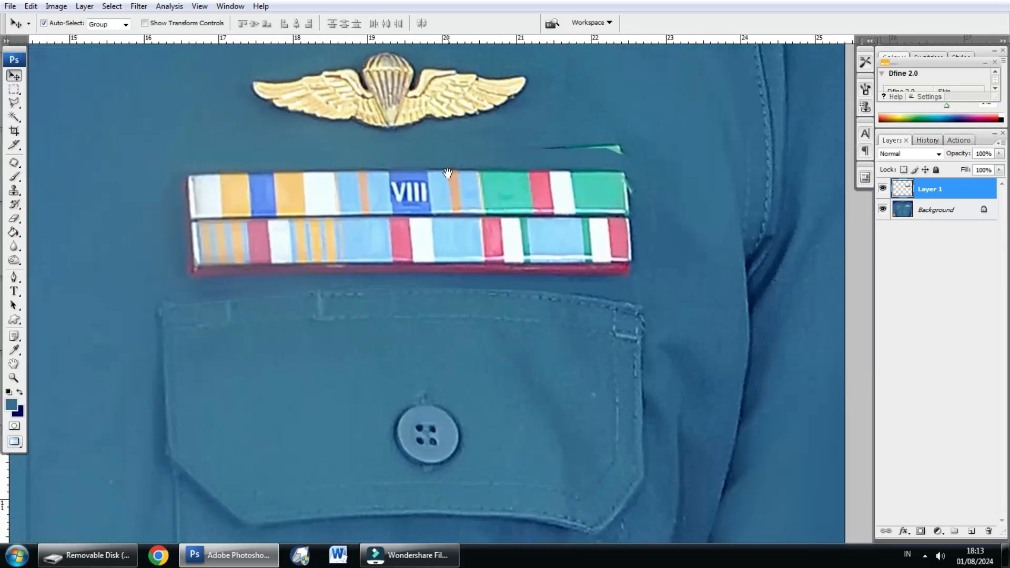
drag(447, 173, 445, 162)
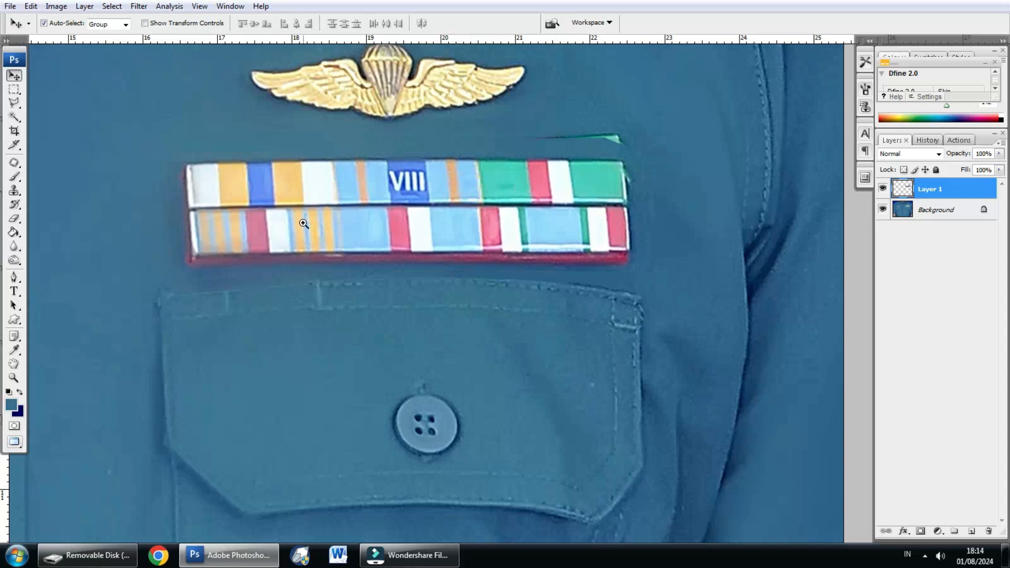
ctrl+click(289, 242)
ctrl+click(287, 236)
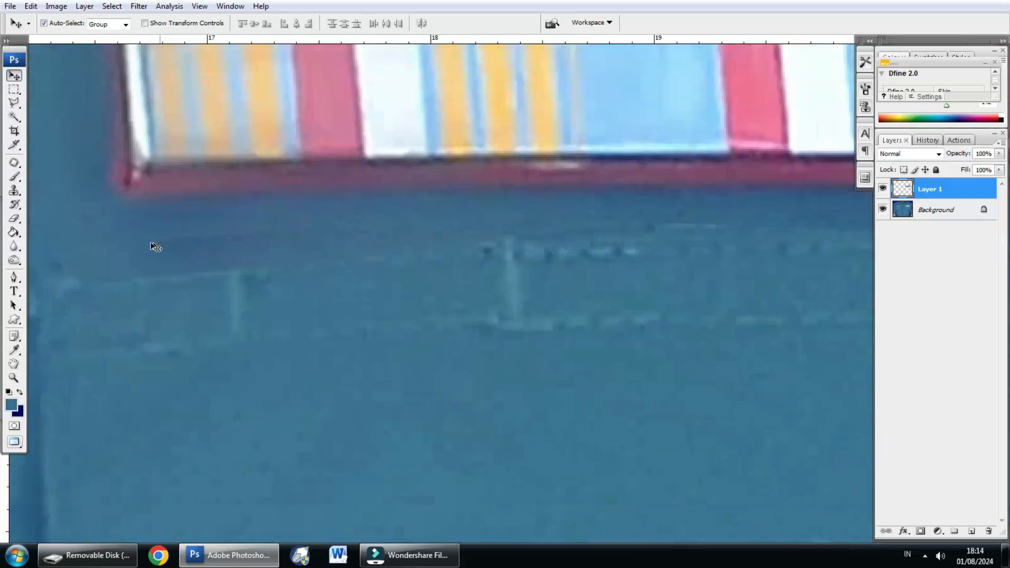
drag(394, 205, 57, 225)
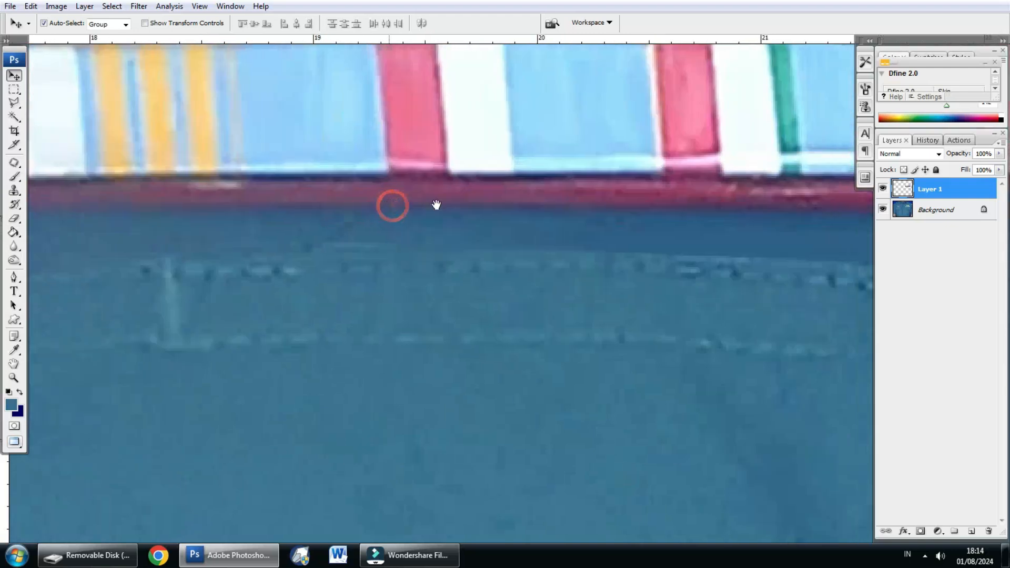
drag(438, 203, 96, 223)
drag(424, 228, 215, 238)
drag(611, 156, 542, 308)
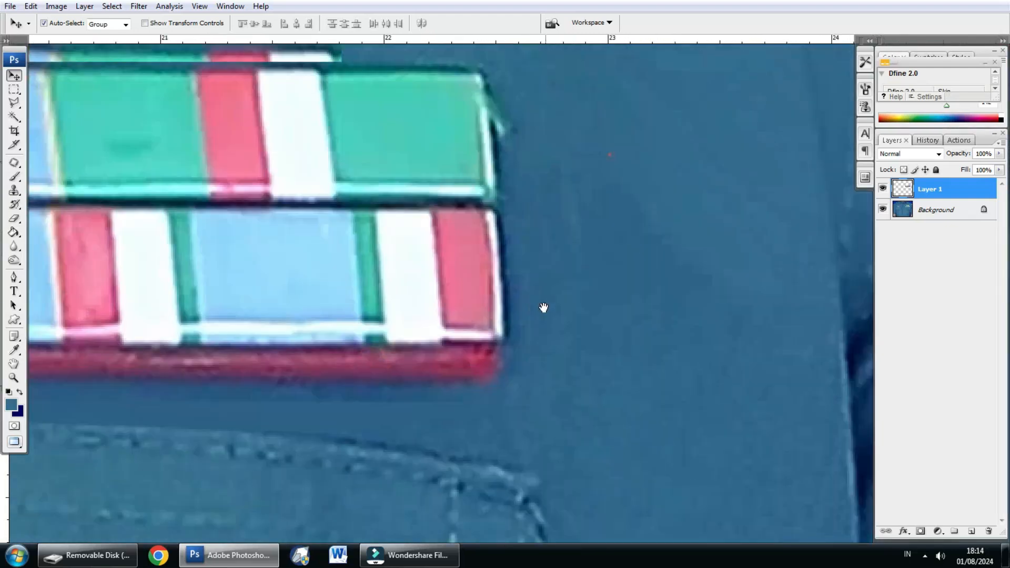
drag(360, 233, 385, 221)
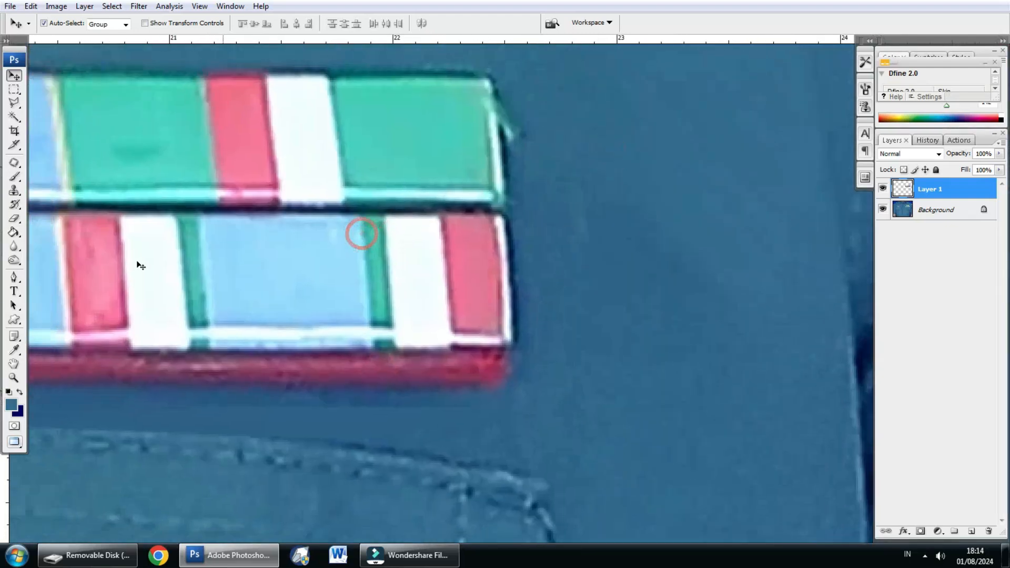
- With the Eraser at size 35, blend away the copied fabric edge on Layer 1 below the outer end of the ribbon bars
click(14, 218)
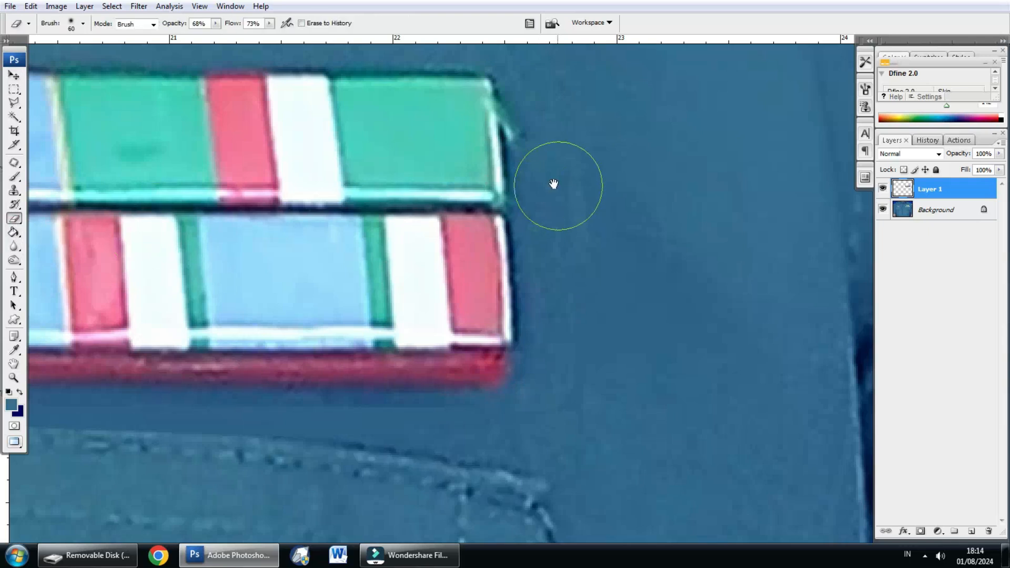
drag(550, 180, 529, 198)
key(bracketleft)
key(bracketleft)
key(bracketleft)
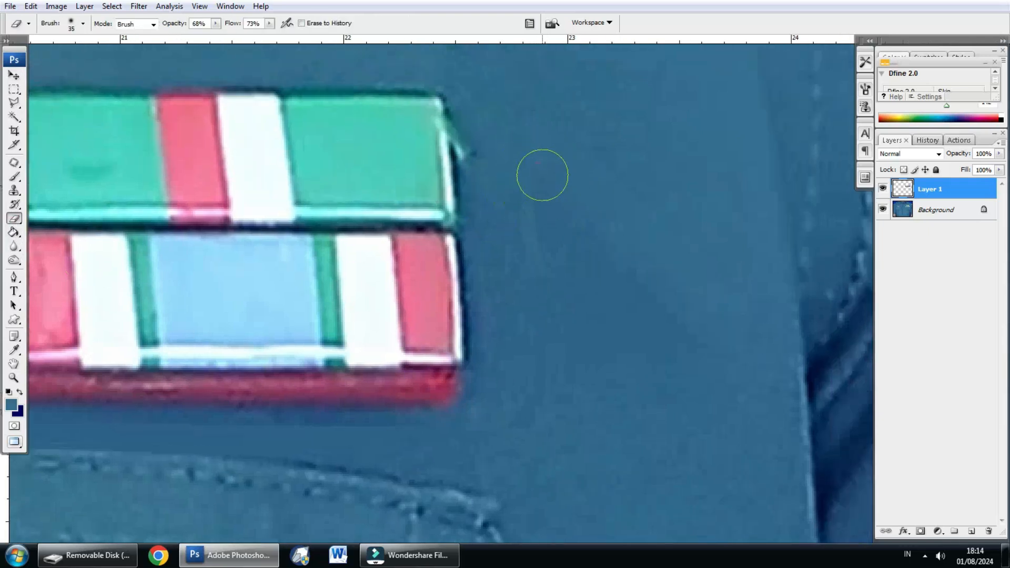
drag(532, 397, 626, 265)
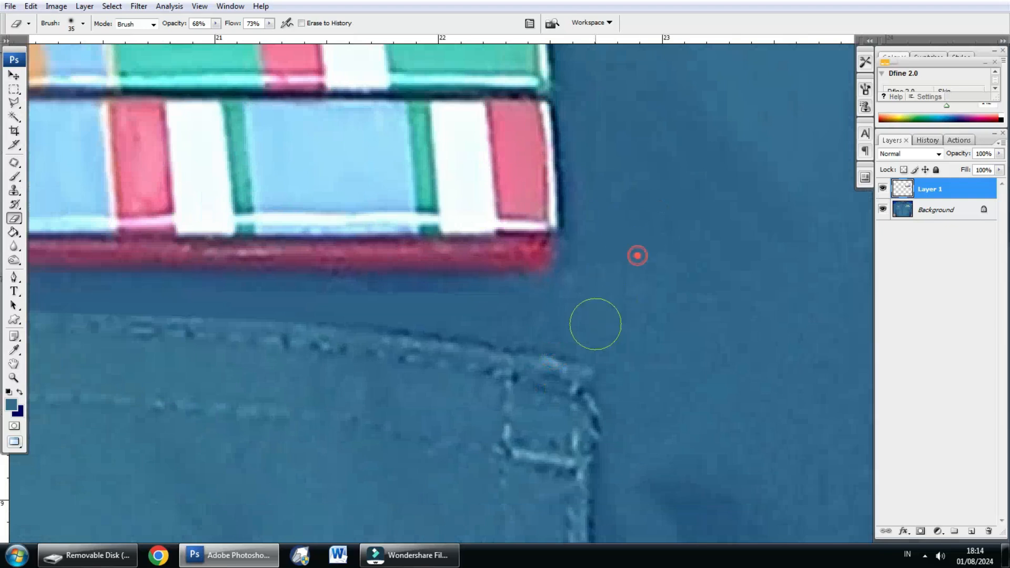
drag(402, 317, 511, 306)
mouse_move(476, 304)
mouse_down()
mouse_move(271, 310)
mouse_move(560, 306)
mouse_up()
drag(570, 303, 406, 327)
- Erase the remaining copied fabric margin on Layer 1 between the inner end of the ribbon bars and the pocket flap
mouse_move(280, 334)
mouse_down()
mouse_move(608, 288)
mouse_move(579, 255)
mouse_move(315, 269)
mouse_up()
mouse_move(312, 269)
mouse_down()
mouse_move(534, 268)
mouse_move(200, 276)
mouse_up()
mouse_move(213, 279)
mouse_down()
mouse_move(515, 275)
mouse_move(217, 273)
mouse_up()
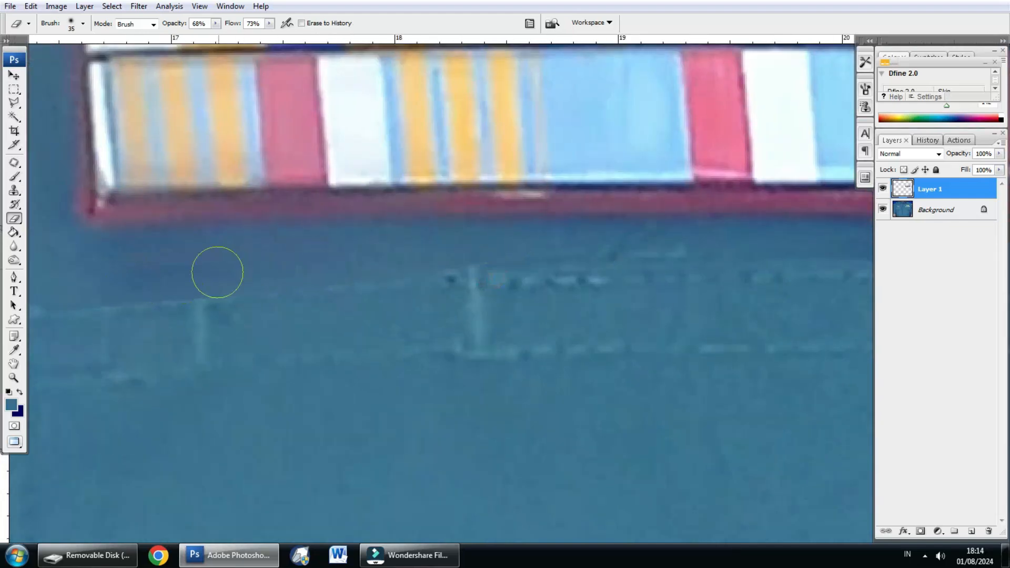
drag(131, 281, 318, 291)
alt+click(386, 280)
scroll(386, 281, down, 1)
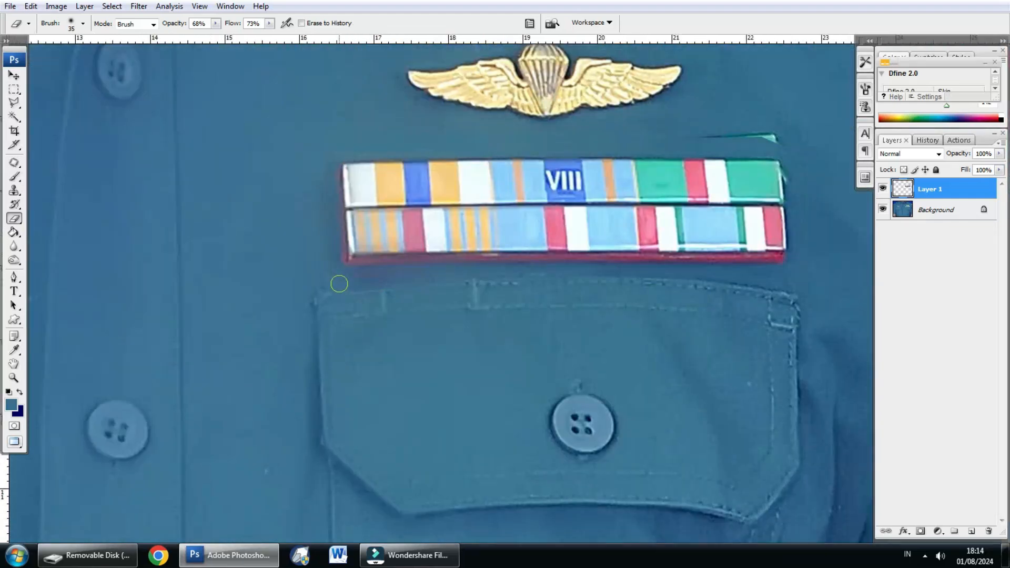
- On the Background layer, brush fabric colour over the green sliver of the original ribbon left between the wings badge and the bars
drag(522, 231, 287, 269)
scroll(494, 184, up, 1)
drag(494, 184, 466, 187)
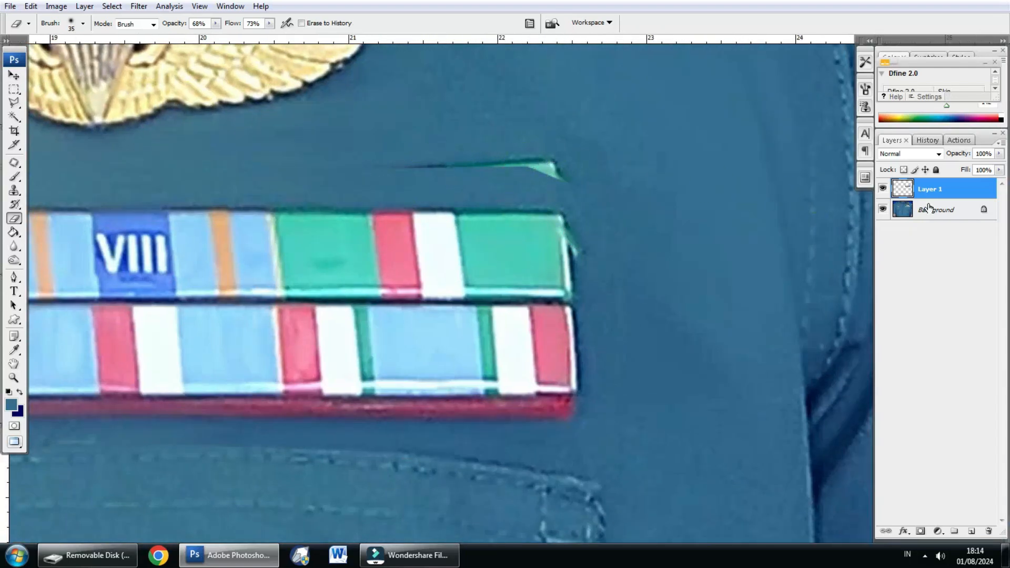
click(960, 211)
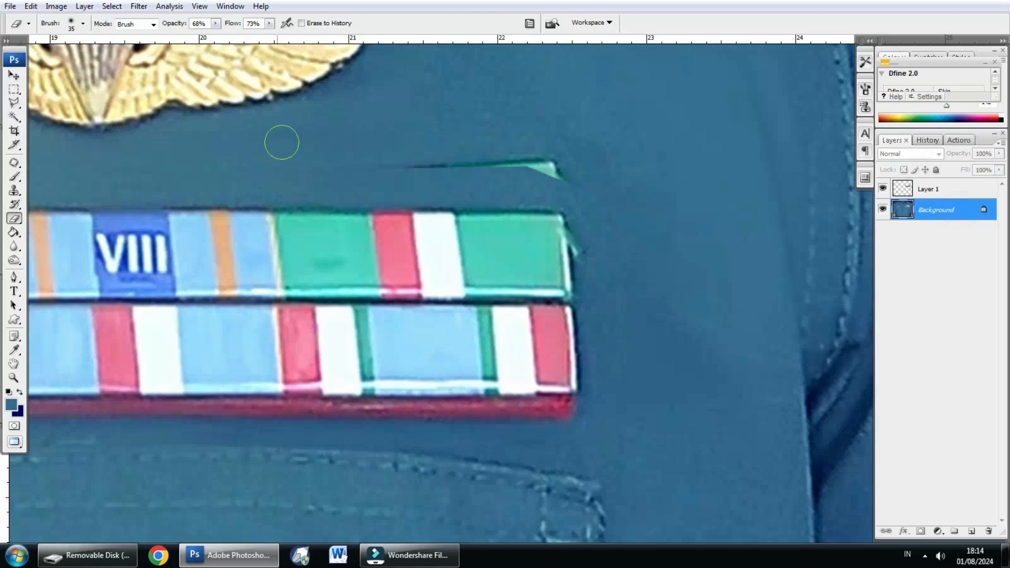
click(15, 178)
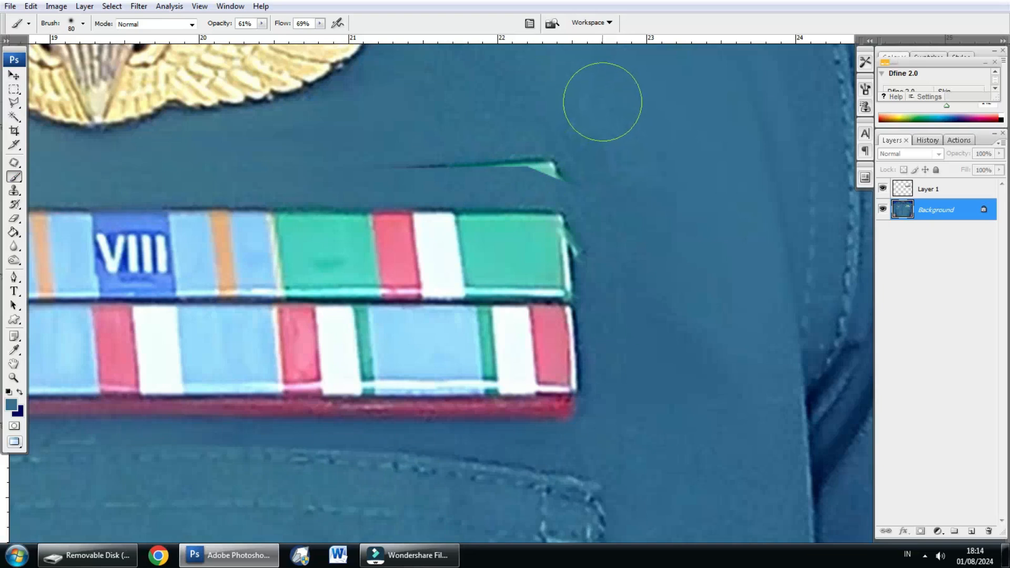
key(space)
drag(603, 109, 582, 211)
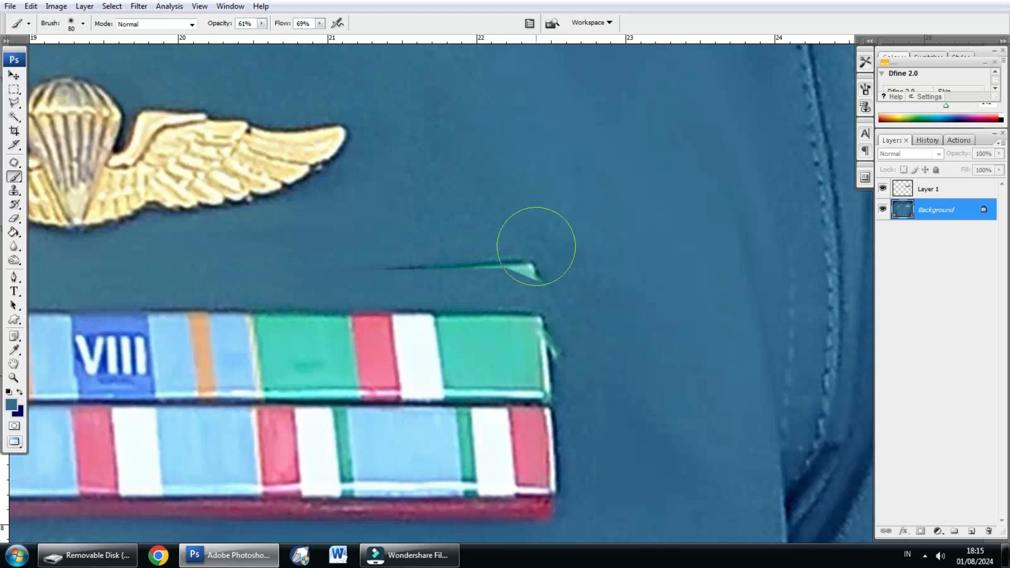
click(576, 266)
drag(570, 266, 380, 283)
drag(491, 268, 442, 271)
scroll(498, 275, down, 1)
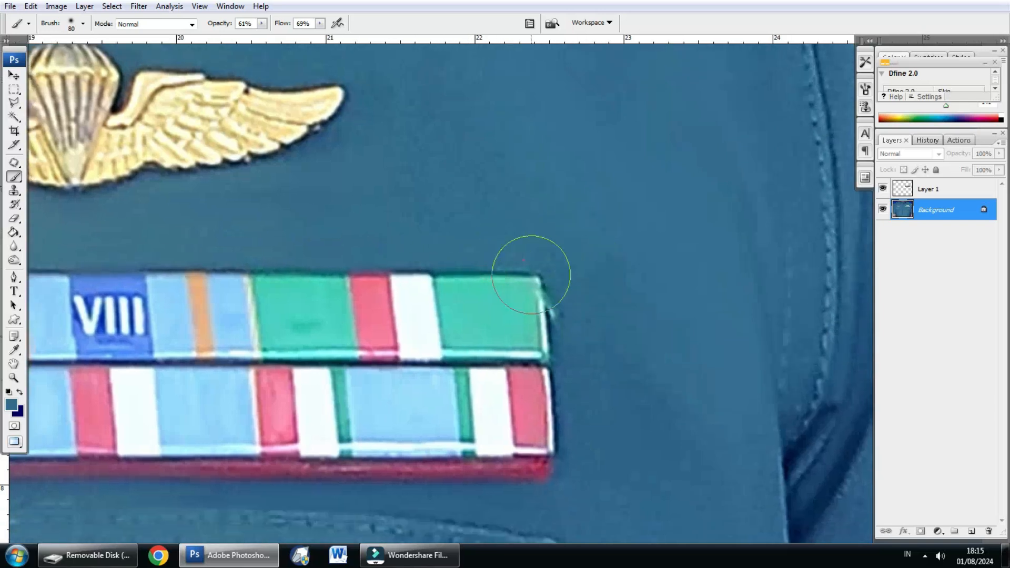
- Check the ribbon bars against the whole uniform and flatten the image so that Layer 1 merges into the Background
scroll(568, 309, down, 2)
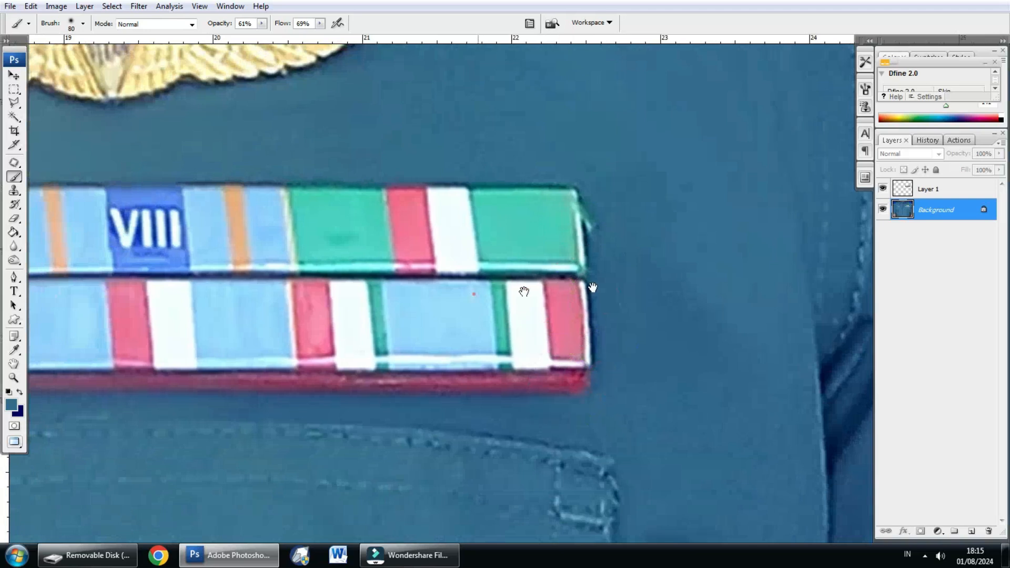
scroll(453, 226, down, 3)
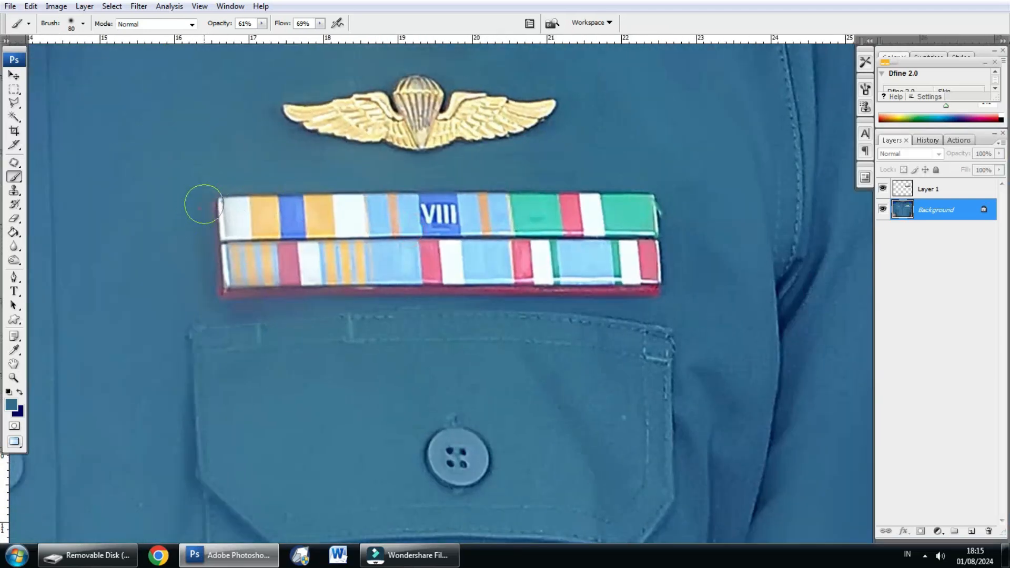
scroll(317, 211, down, 1)
scroll(318, 211, down, 2)
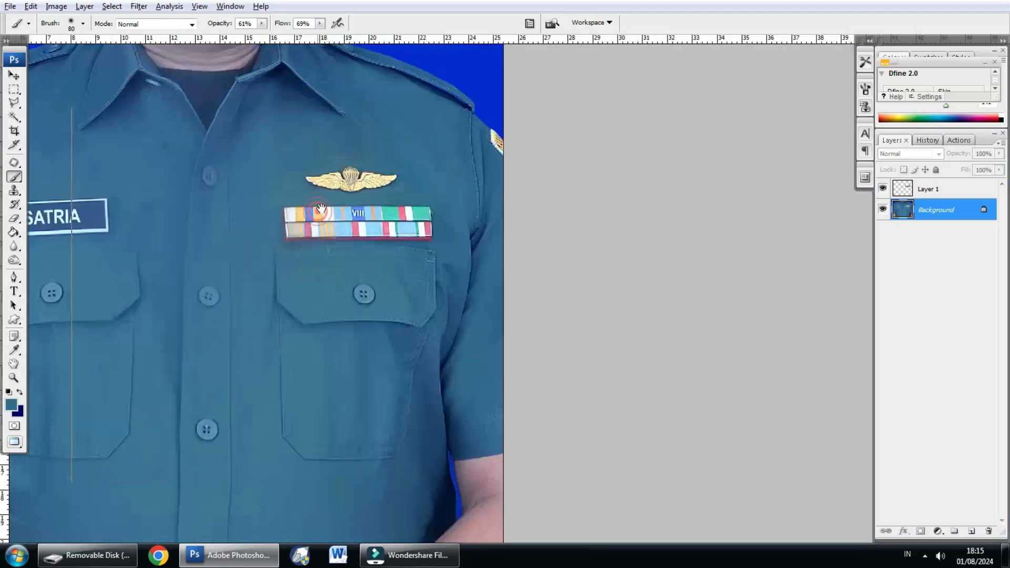
scroll(327, 199, down, 1)
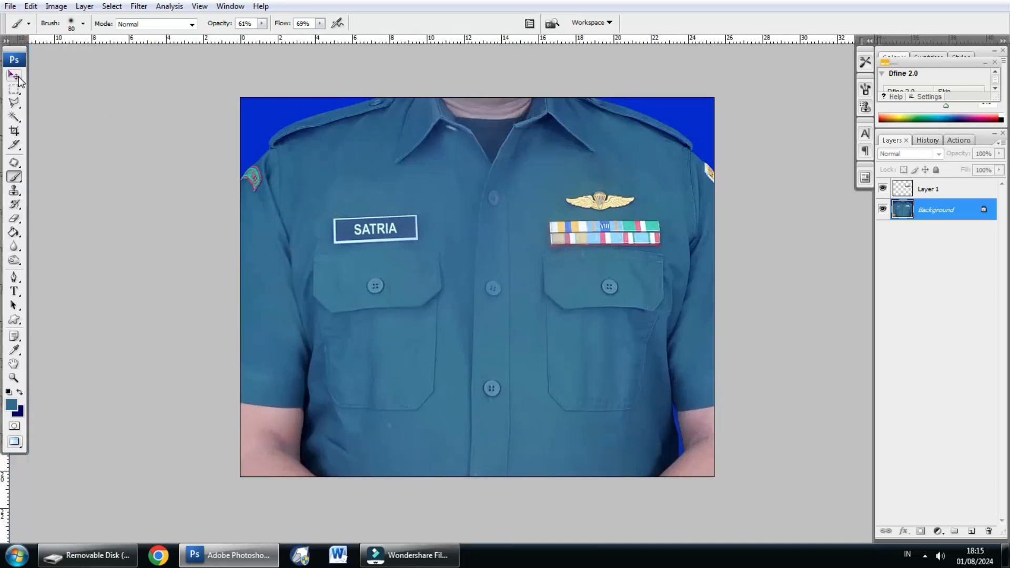
click(14, 75)
drag(523, 154, 486, 180)
drag(359, 284, 307, 300)
click(912, 196)
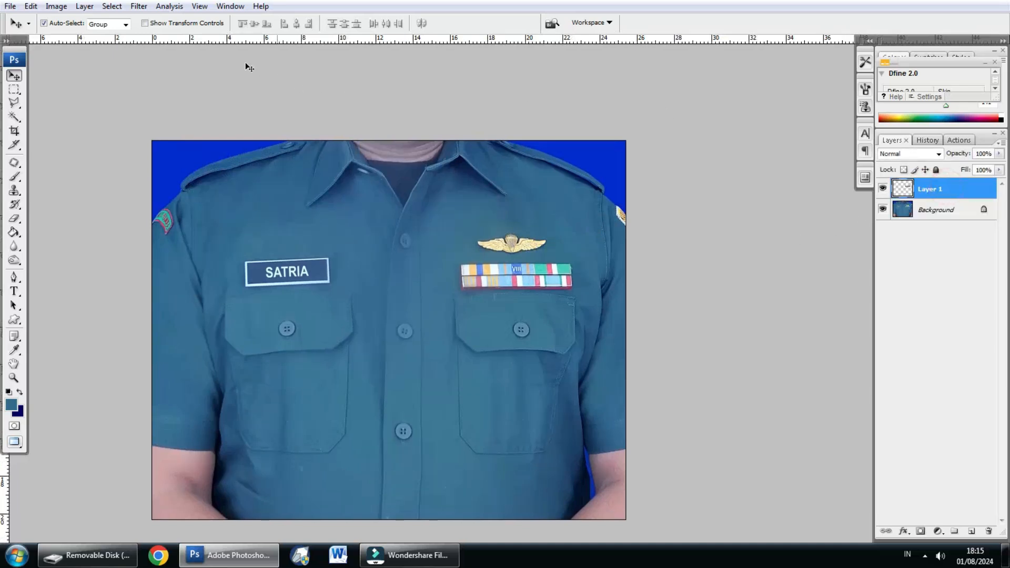
click(84, 6)
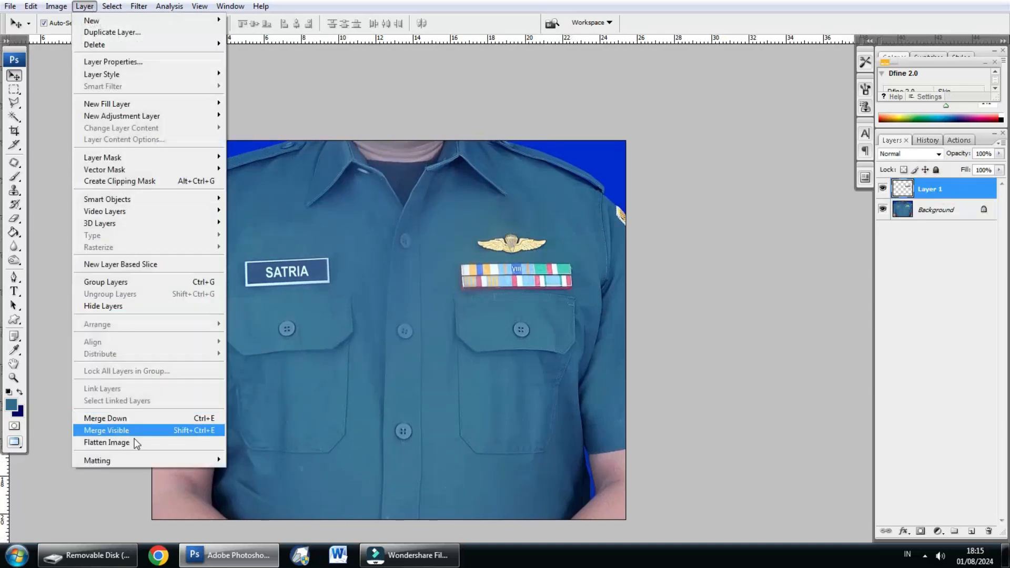
click(137, 448)
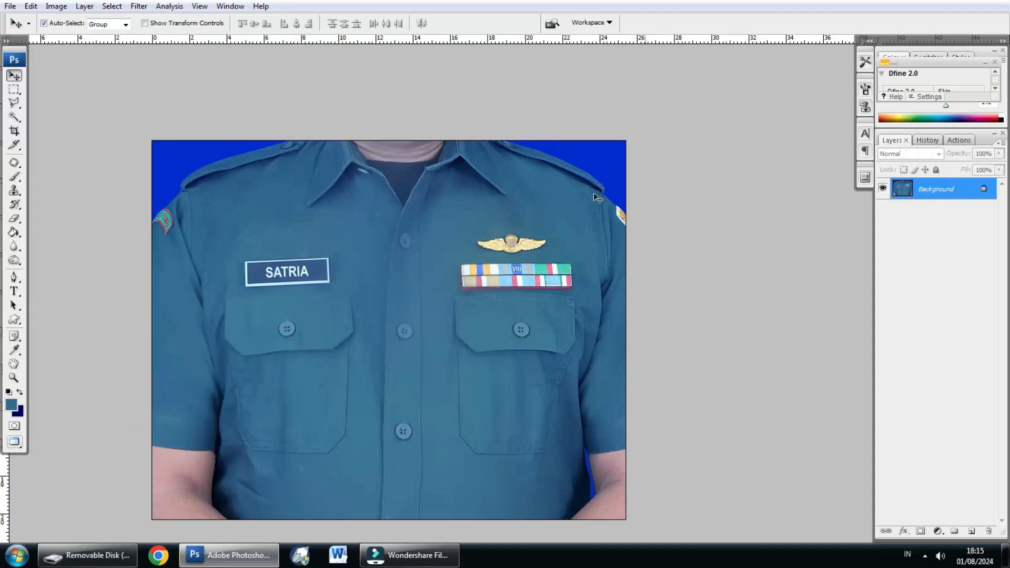
- Save the image on Removable Disk (H:) as a JPEG named FOTO edit with Maximum quality 12 and Baseline ("Standard") format
drag(547, 189, 539, 202)
click(10, 6)
click(55, 165)
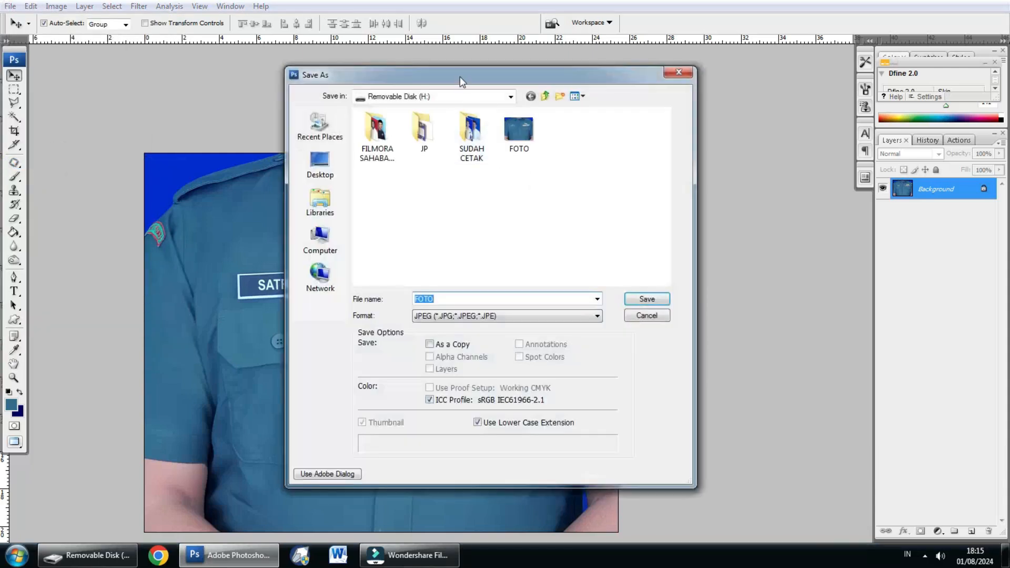
drag(459, 76, 498, 73)
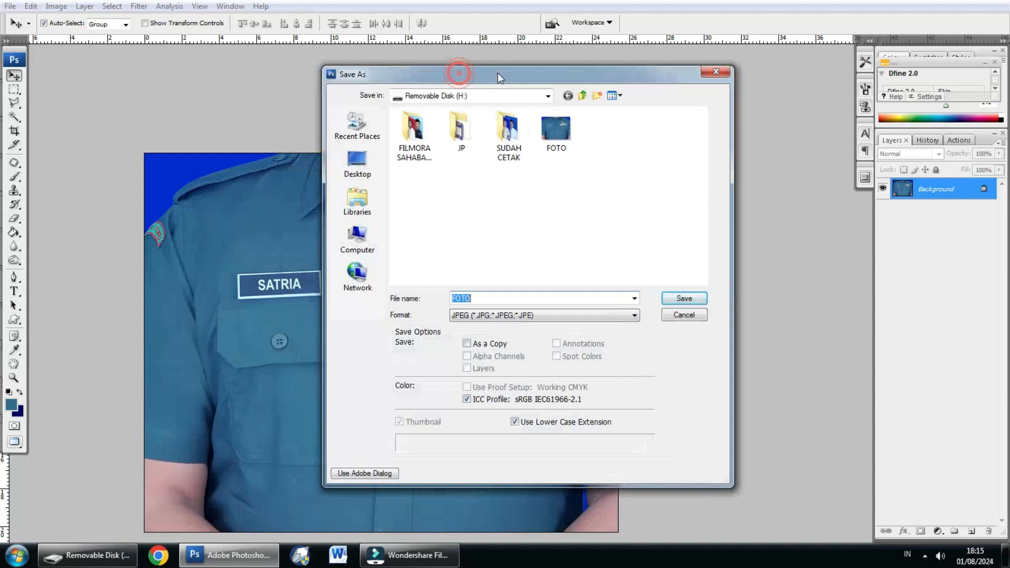
click(469, 317)
click(467, 319)
double_click(484, 298)
click(484, 300)
text(edit)
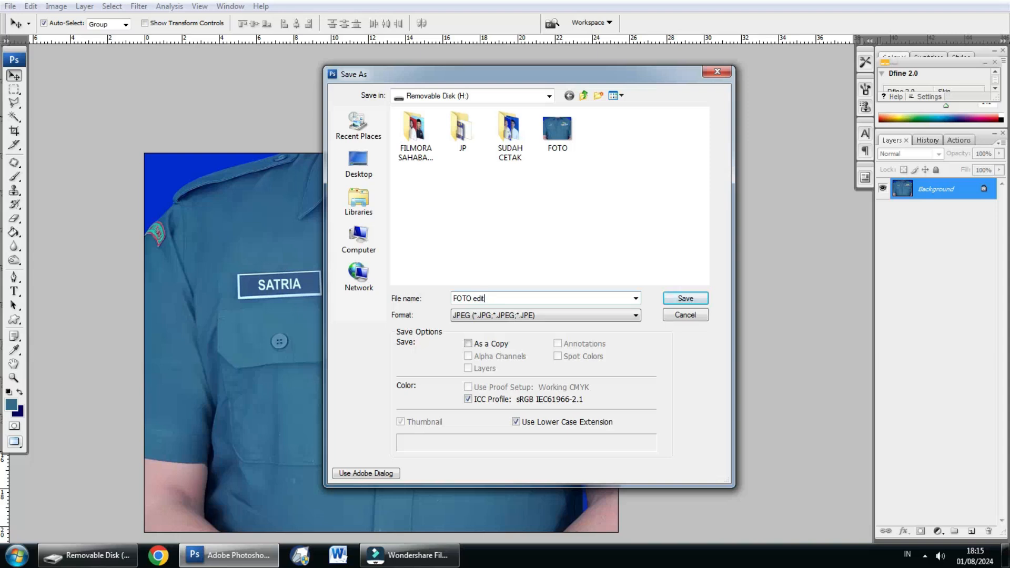
click(705, 295)
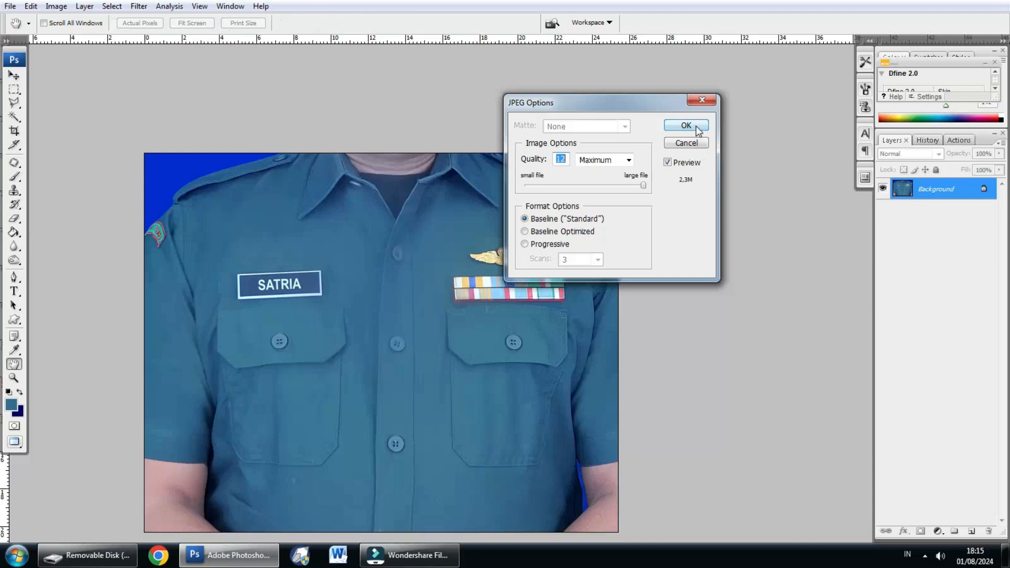
click(685, 125)
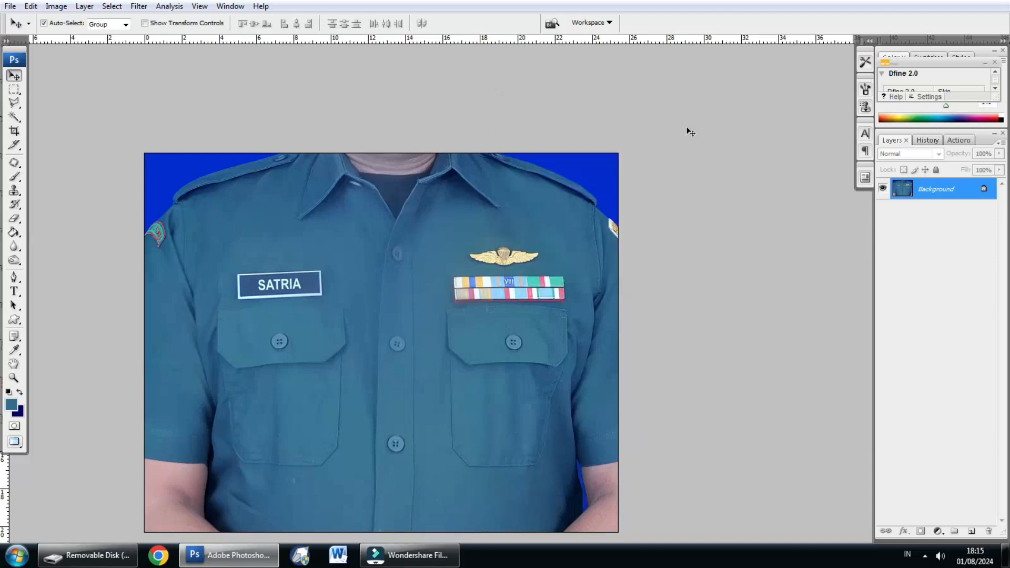
- Switch to the Removable Disk (H:) folder, open FOTO edit in Windows Photo Viewer and compare it with the original FOTO
click(105, 555)
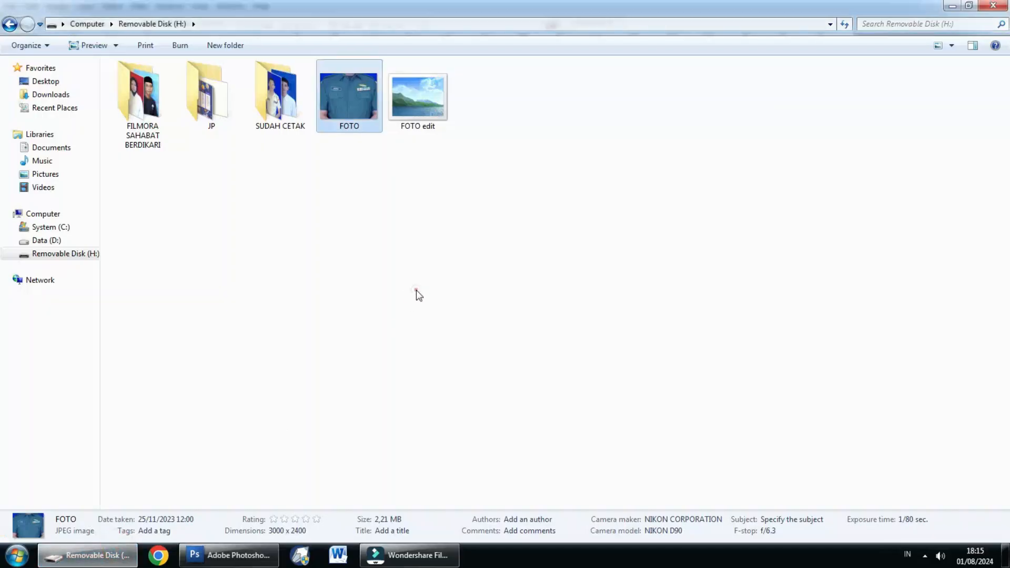
click(377, 109)
click(413, 100)
double_click(413, 100)
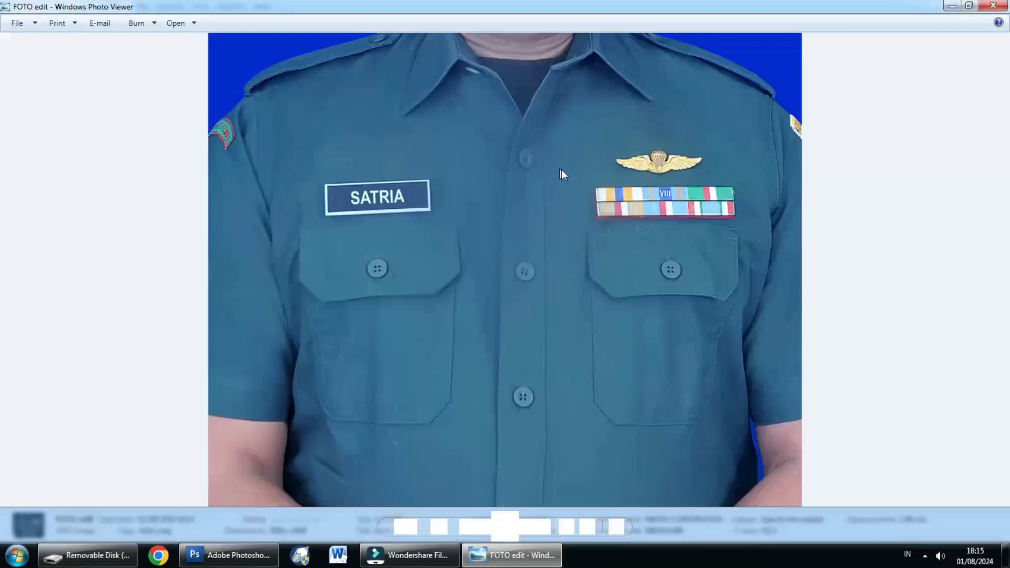
key(Left)
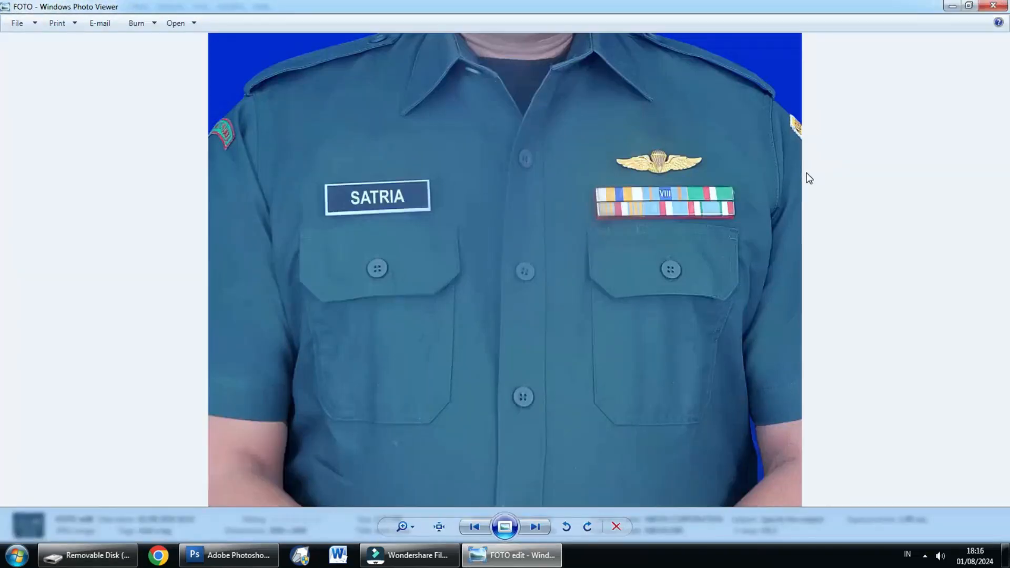
key(Right)
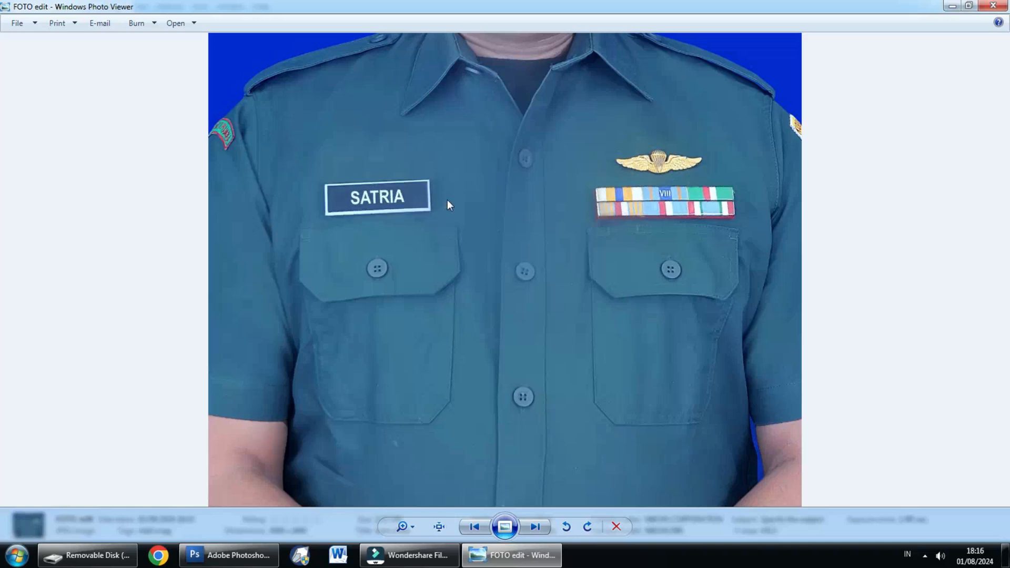